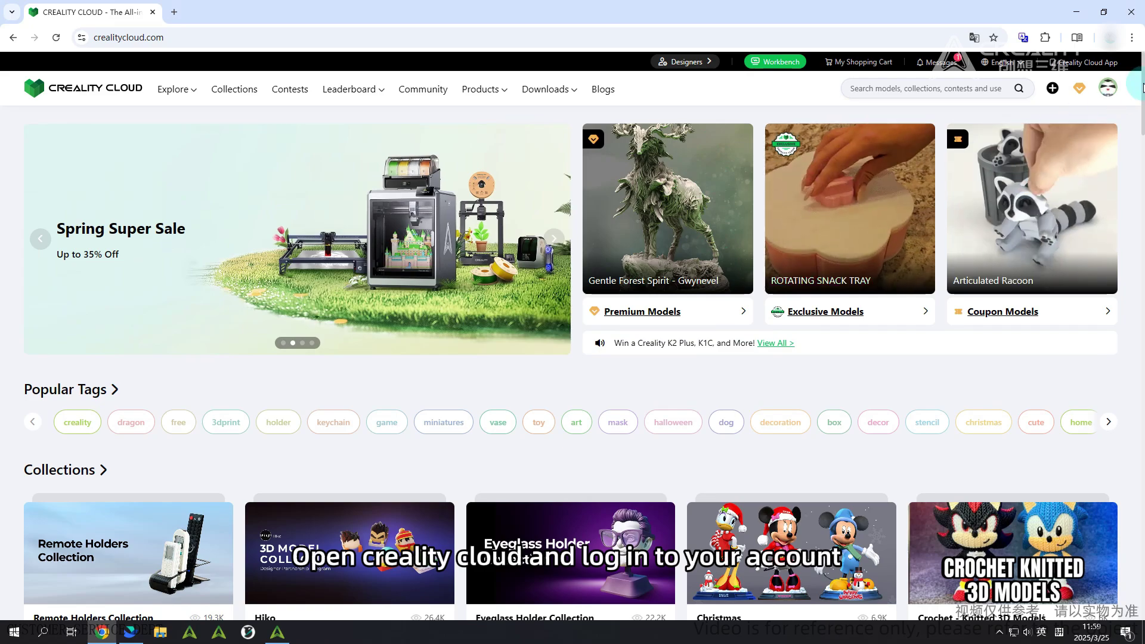
Search Creality Cloud for '3DBenchy' and open the STEMFIE 3D-Printing Calibration Tools result
mouse_move(1114, 89)
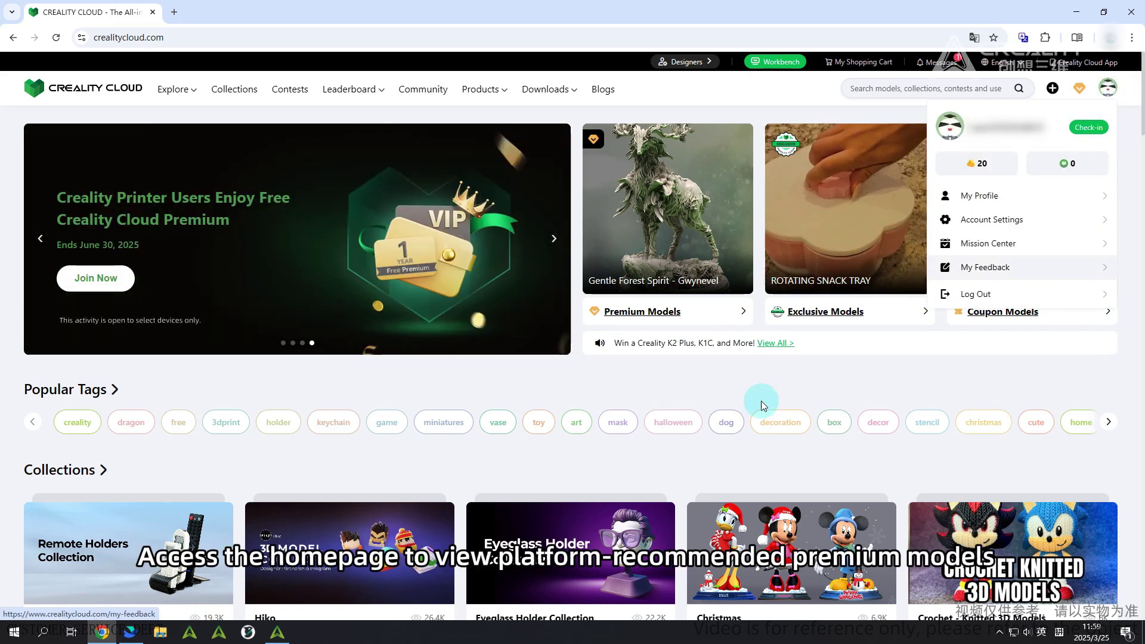
scroll(528, 508, down, 15)
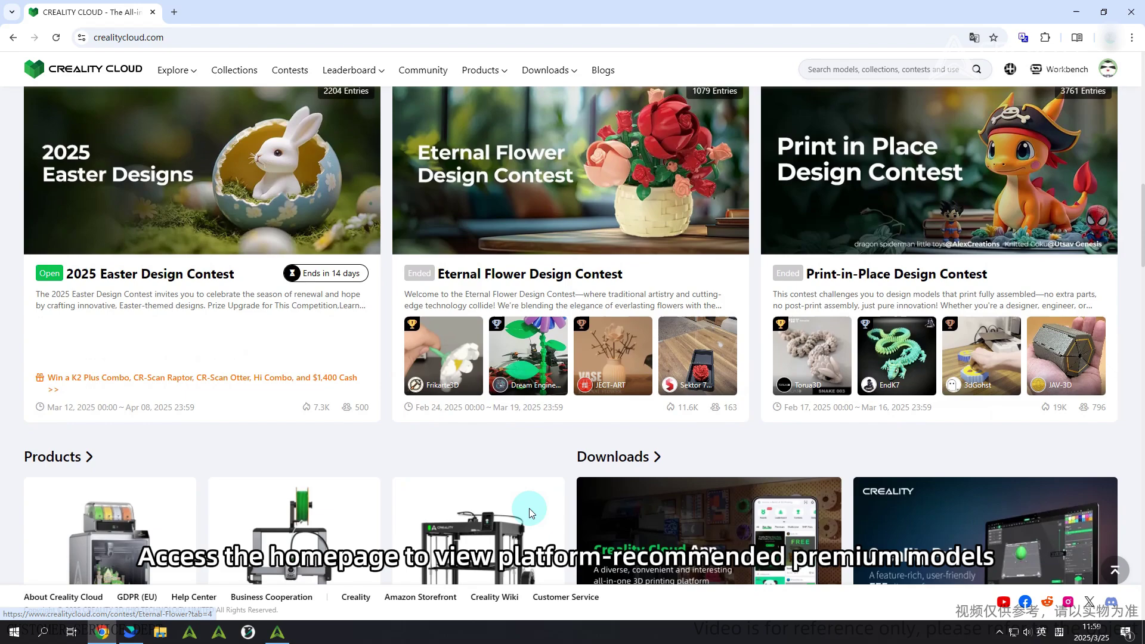
scroll(528, 508, down, 15)
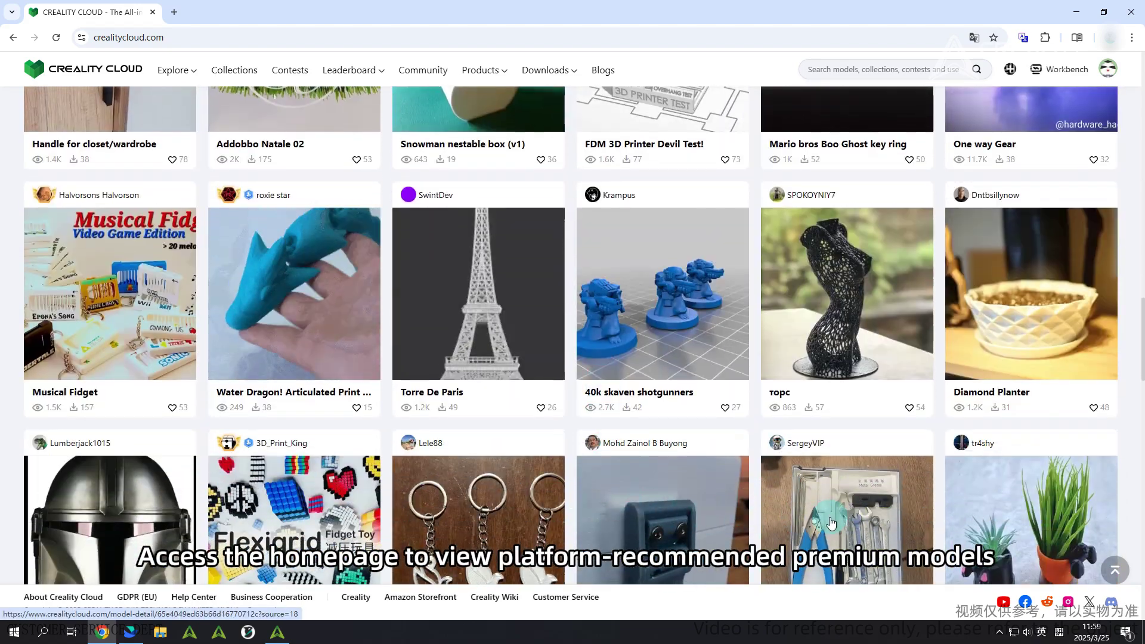
scroll(832, 523, down, 4)
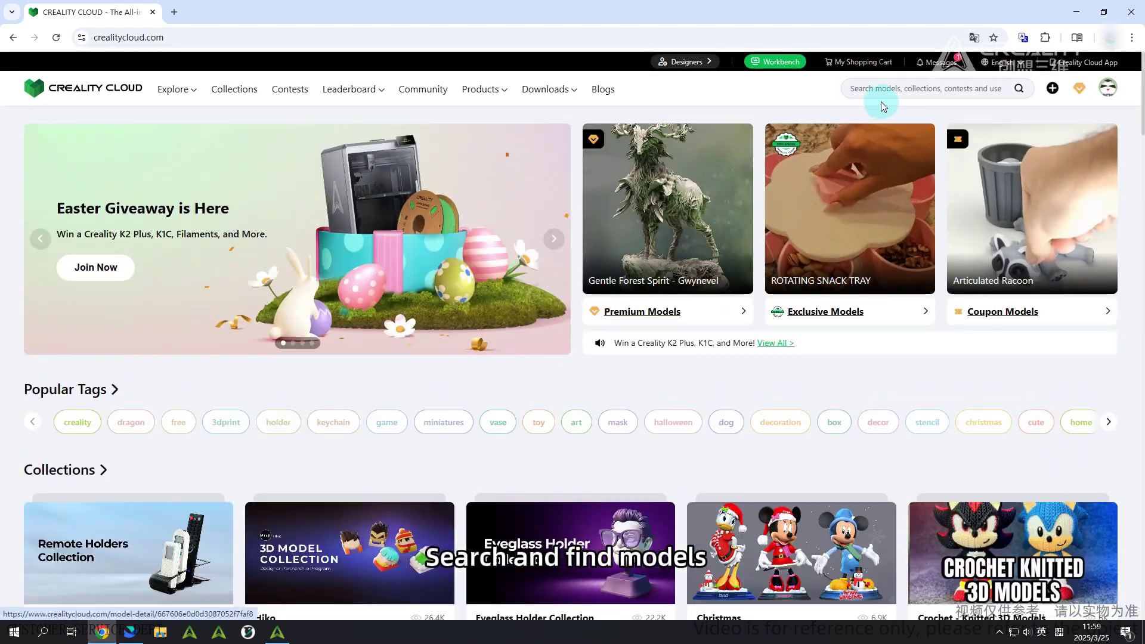
click(889, 89)
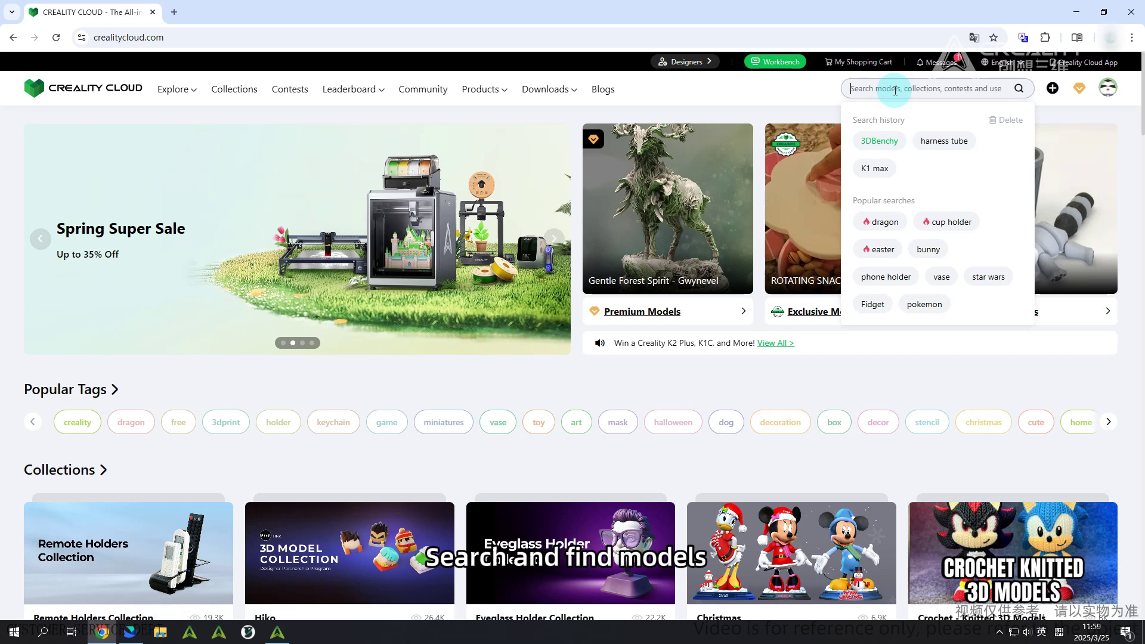
click(880, 140)
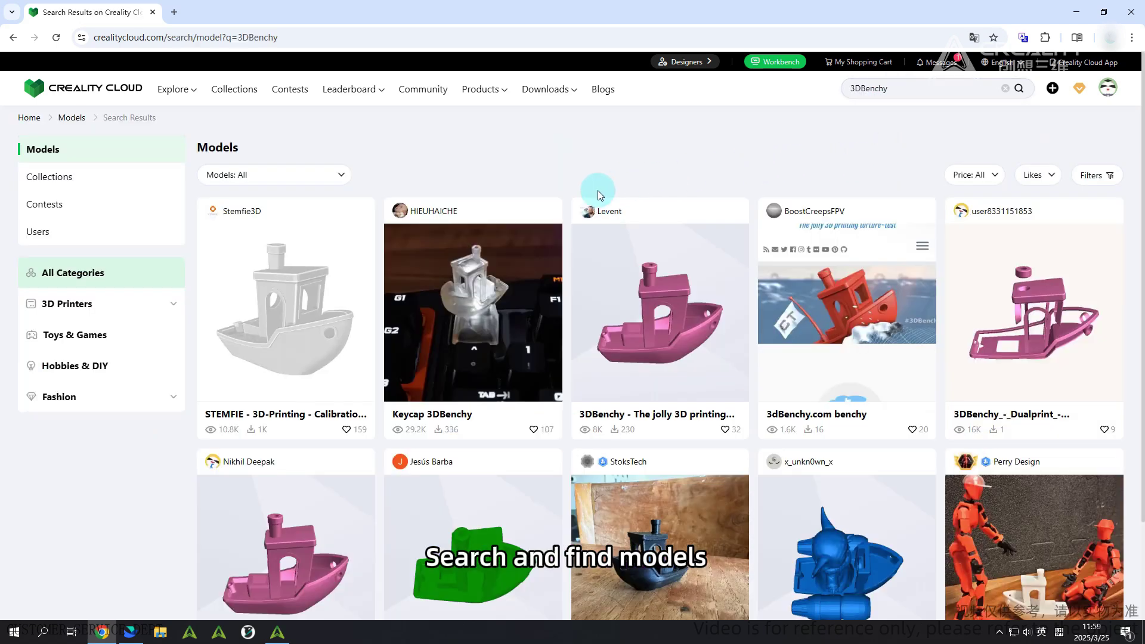
click(280, 375)
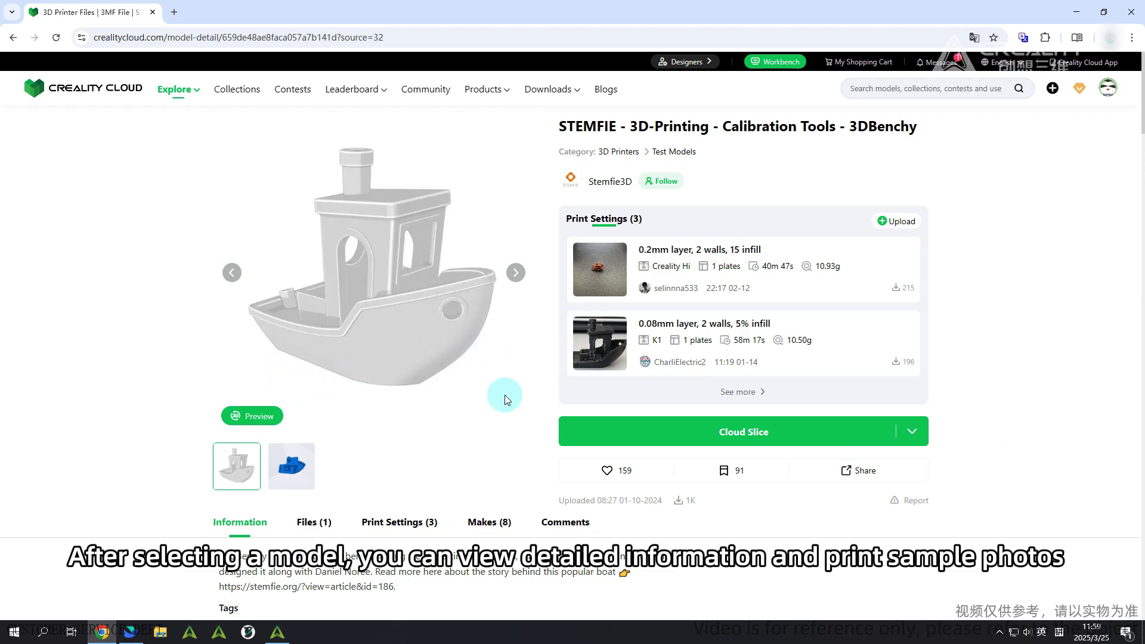
Browse the STEMFIE model page, viewing the blue boat image in the gallery
scroll(488, 408, down, 4)
scroll(488, 408, up, 2)
click(294, 365)
scroll(448, 359, up, 2)
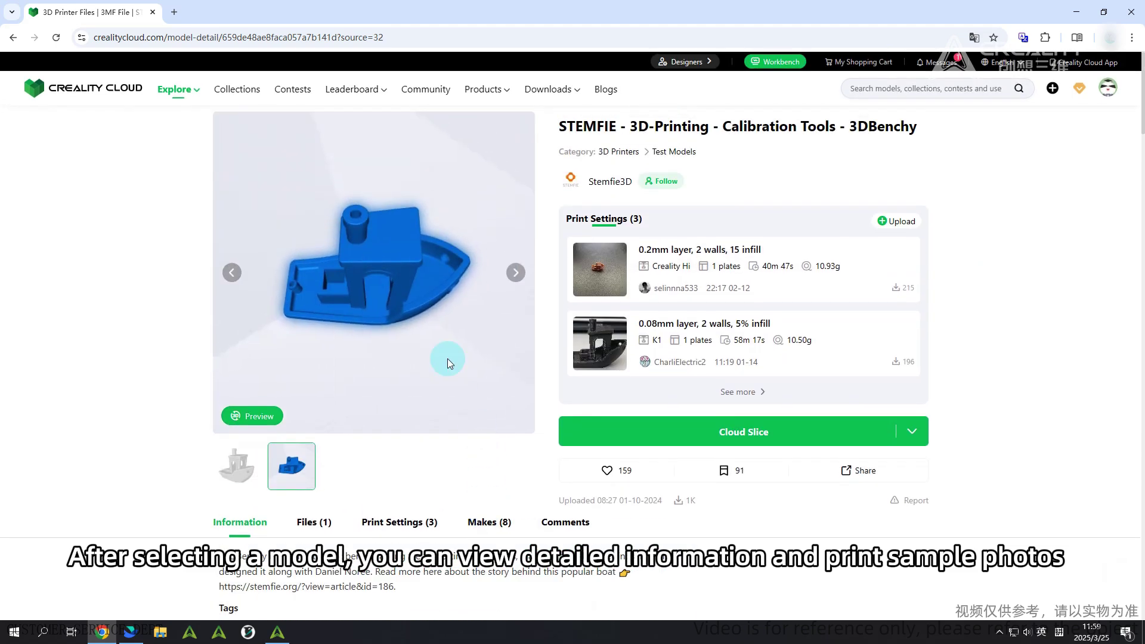
scroll(403, 349, down, 5)
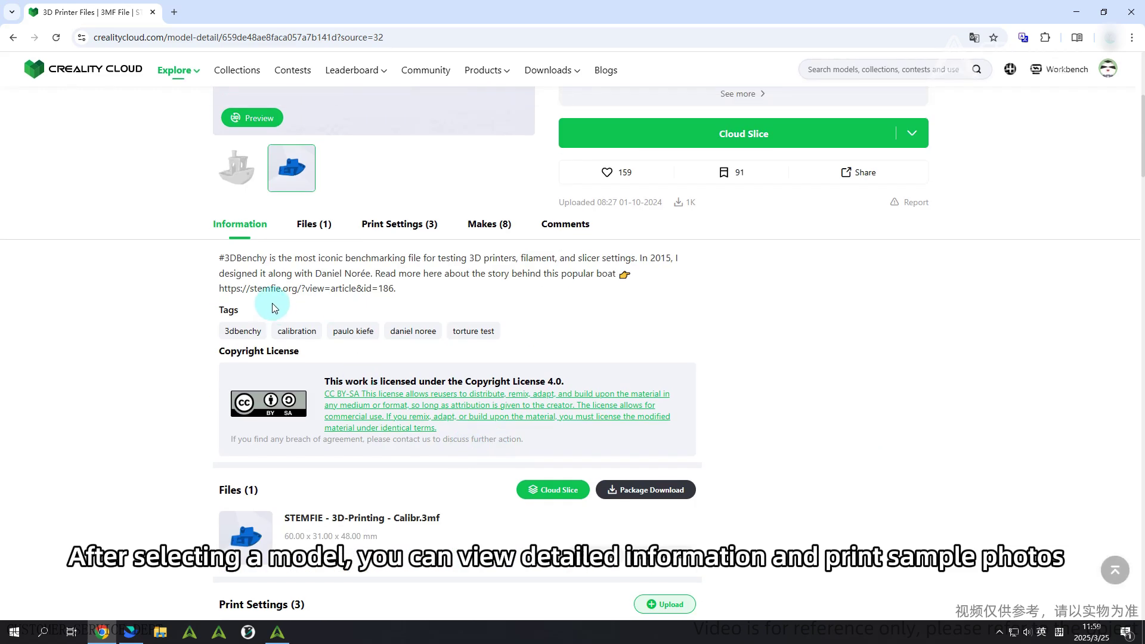
scroll(536, 471, down, 2)
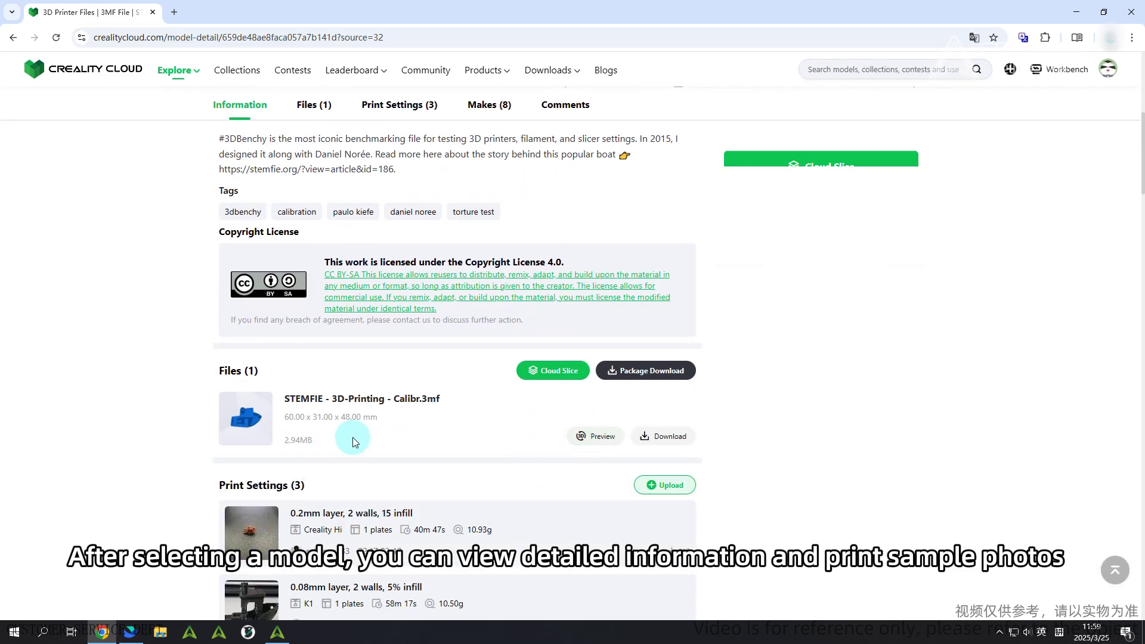
scroll(382, 495, down, 4)
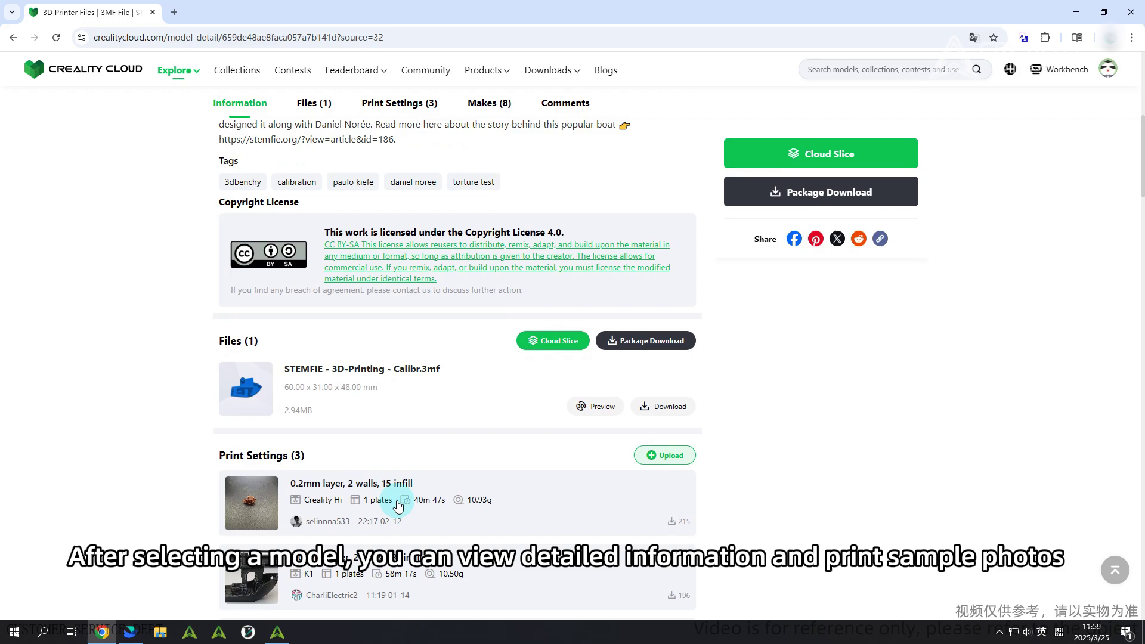
scroll(399, 499, down, 15)
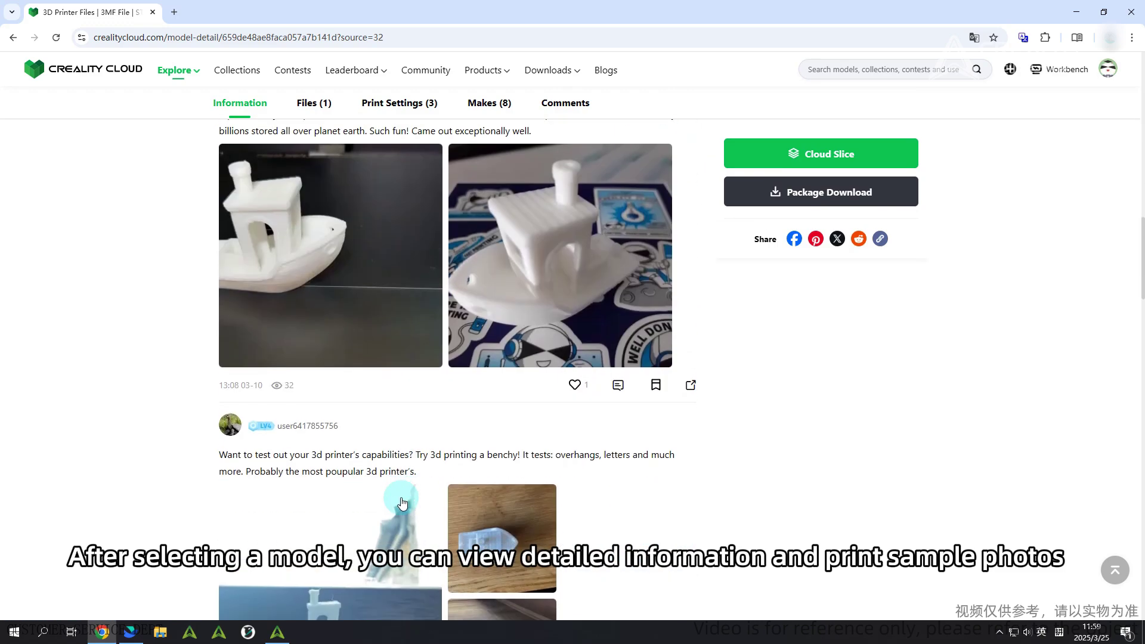
scroll(402, 504, down, 4)
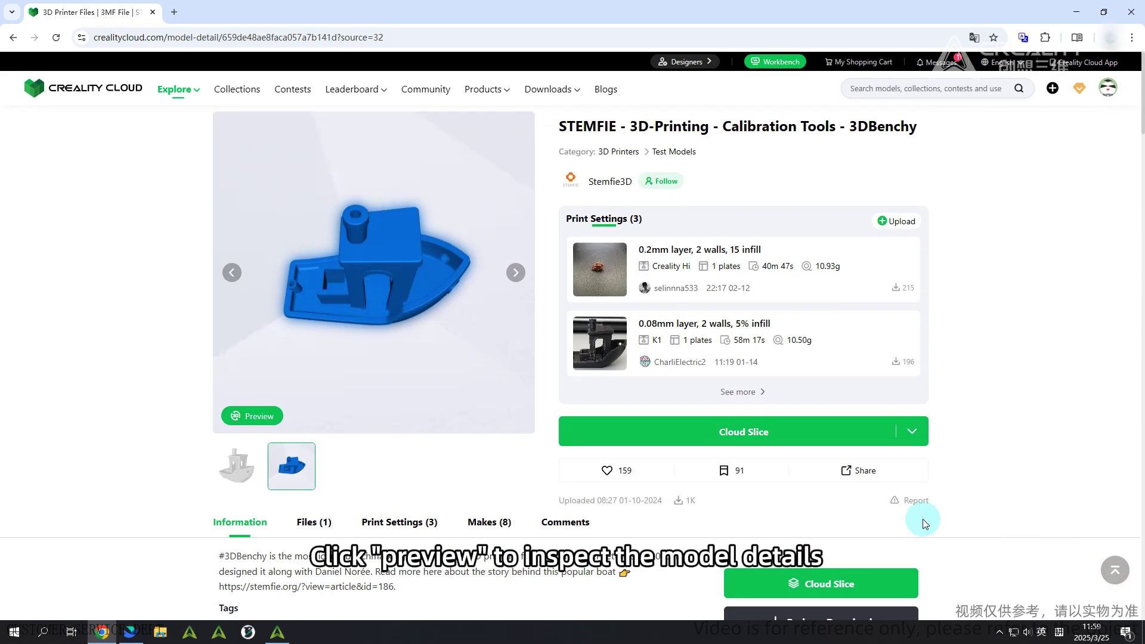
Inspect the boat in the 3D preview, then send it to Cloud Slice
click(240, 423)
drag(512, 375, 673, 282)
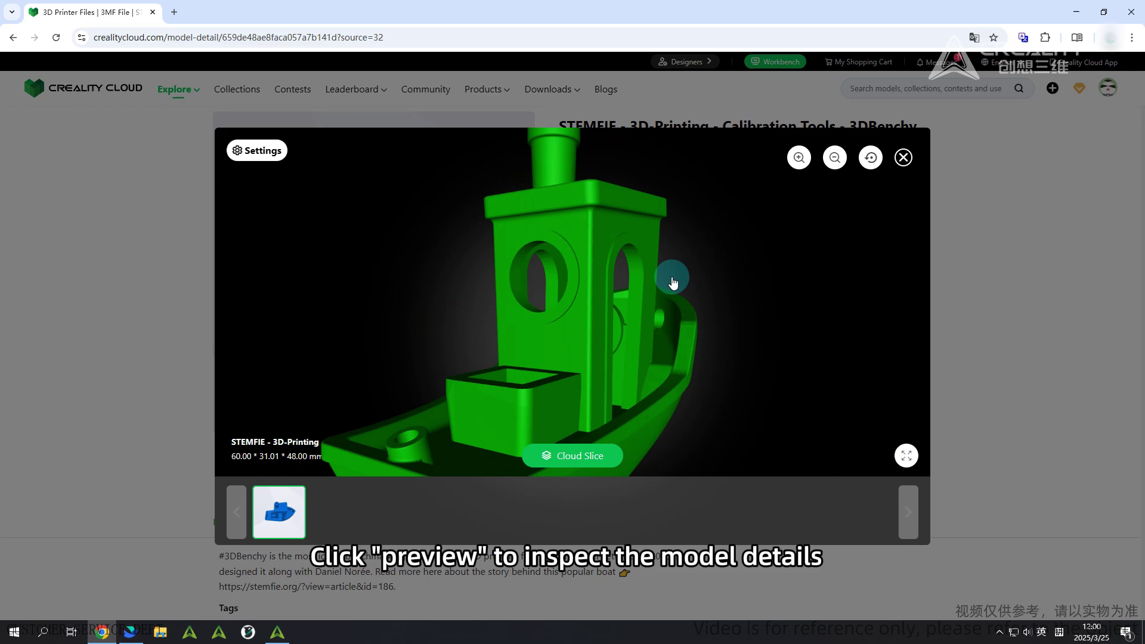
click(904, 157)
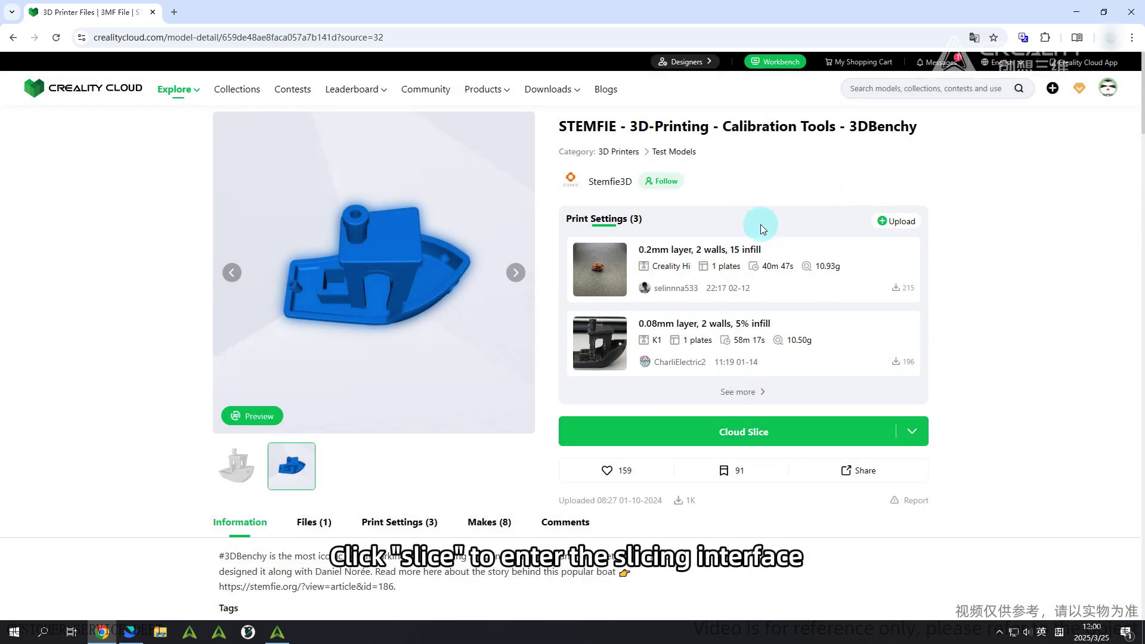
mouse_move(655, 434)
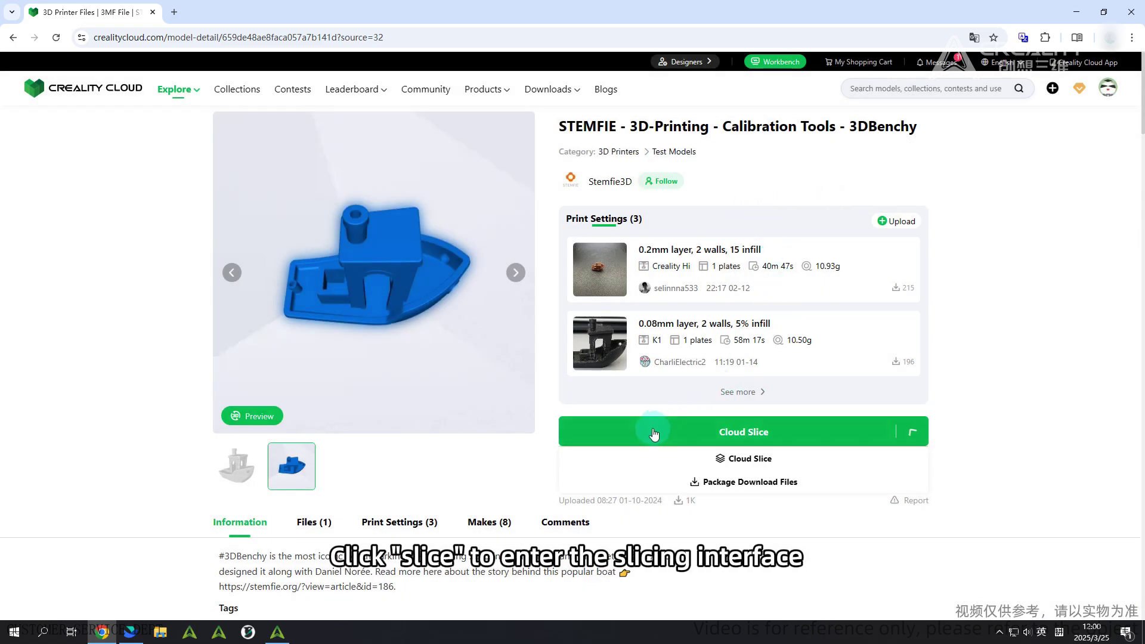
click(697, 464)
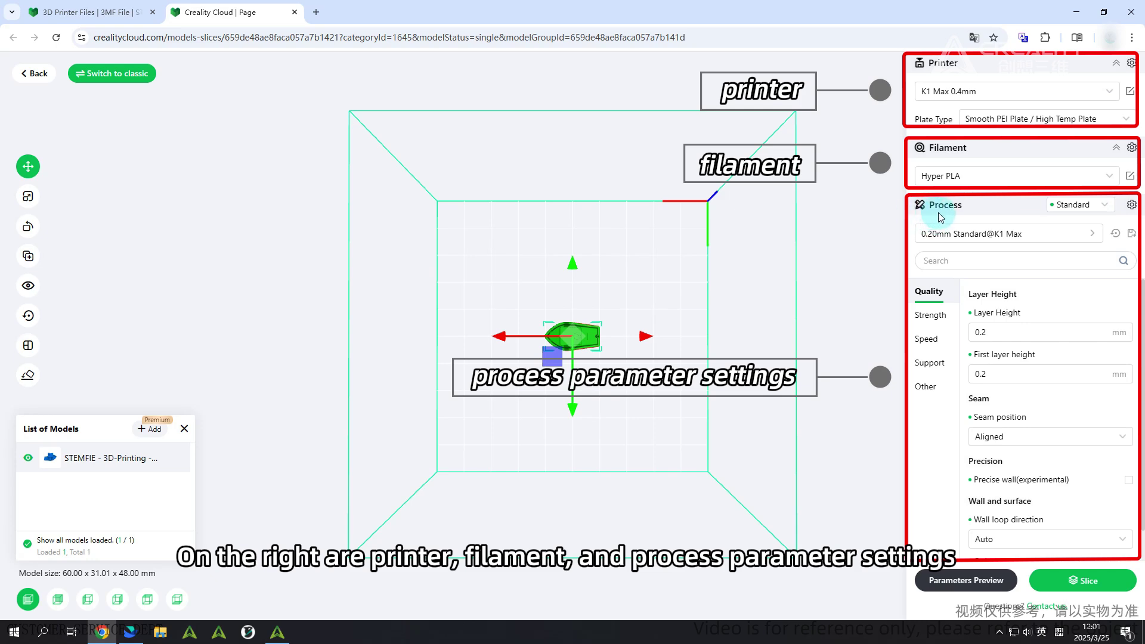
Orbit the build volume to a perspective view of the Benchy on the K1 Max plate
drag(496, 367, 312, 577)
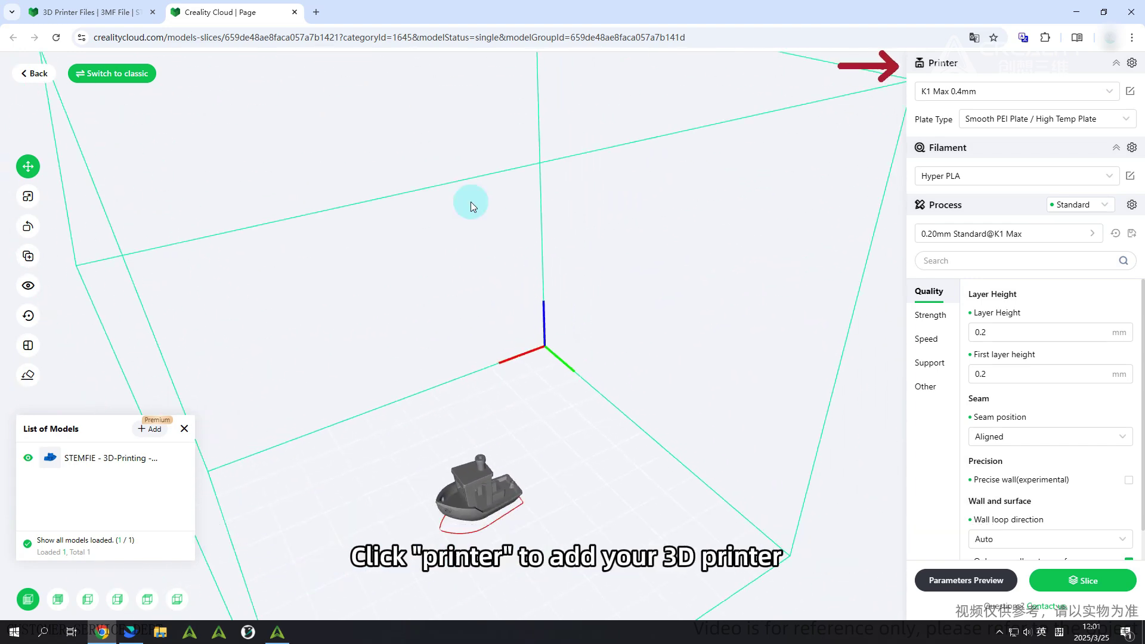
Add the Ender-3 V3 0.4mm from the Ender Series as the slicer's printer
click(938, 104)
click(990, 94)
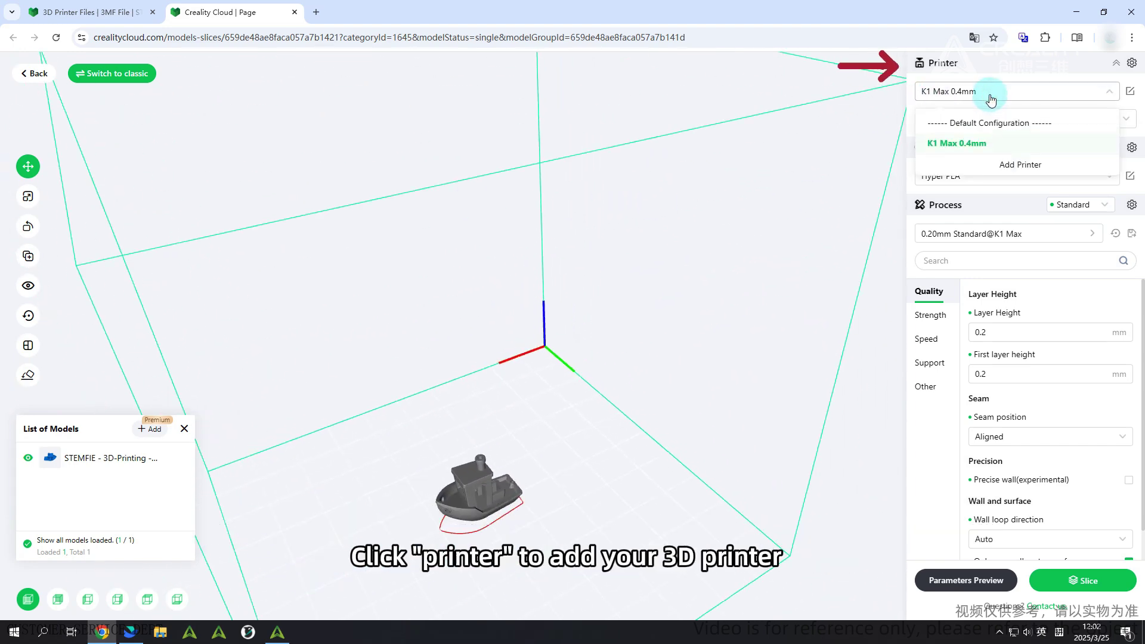
click(1017, 167)
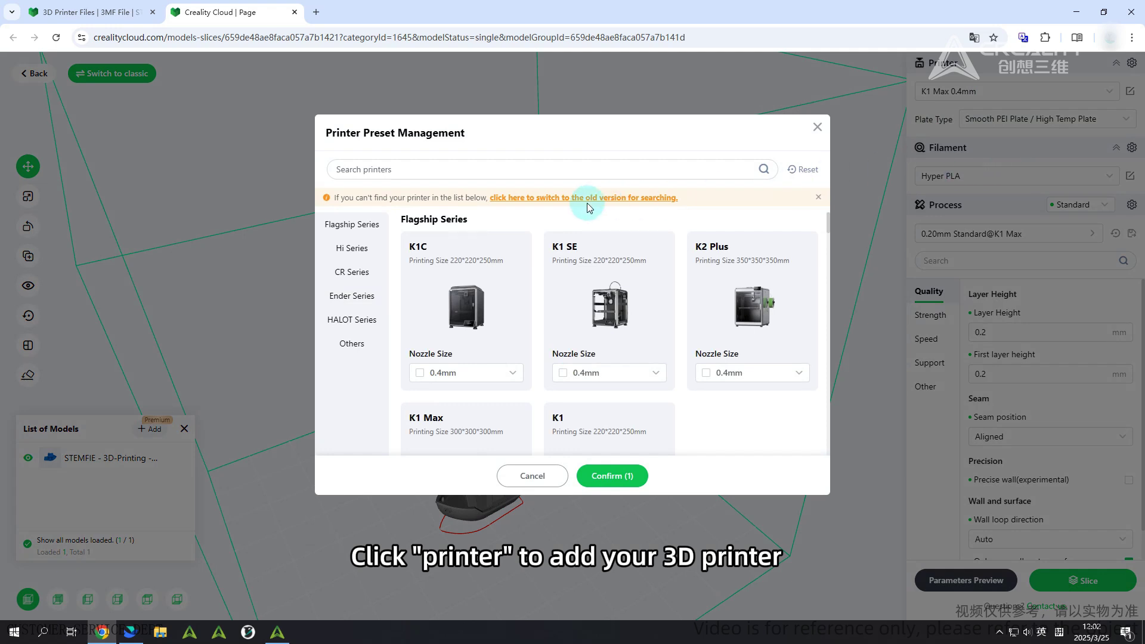
click(347, 303)
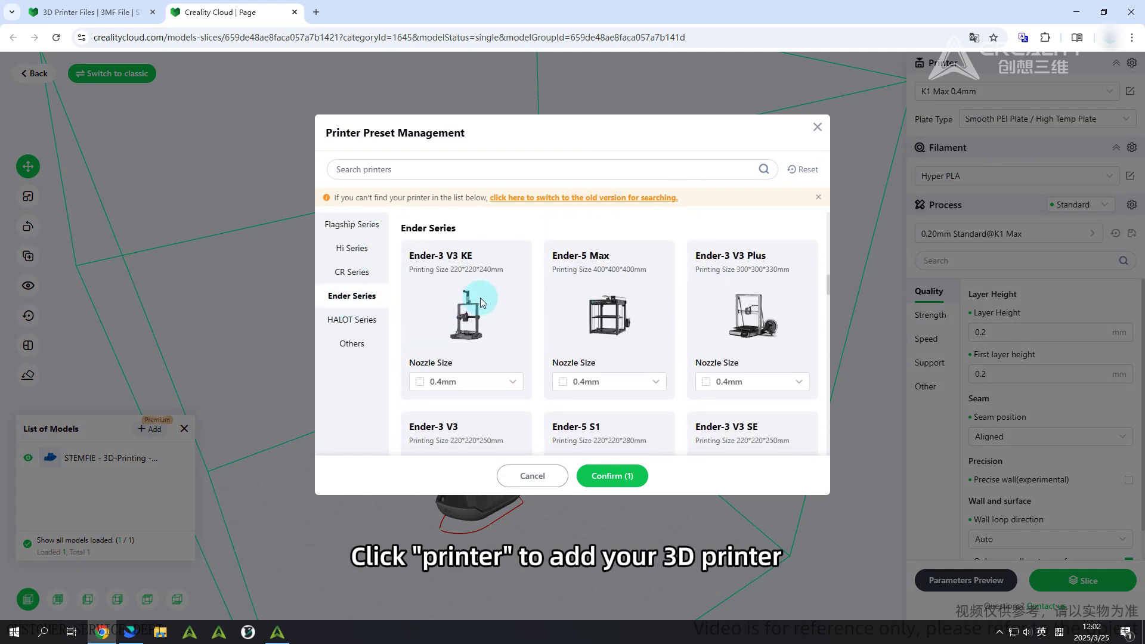
scroll(485, 300, down, 4)
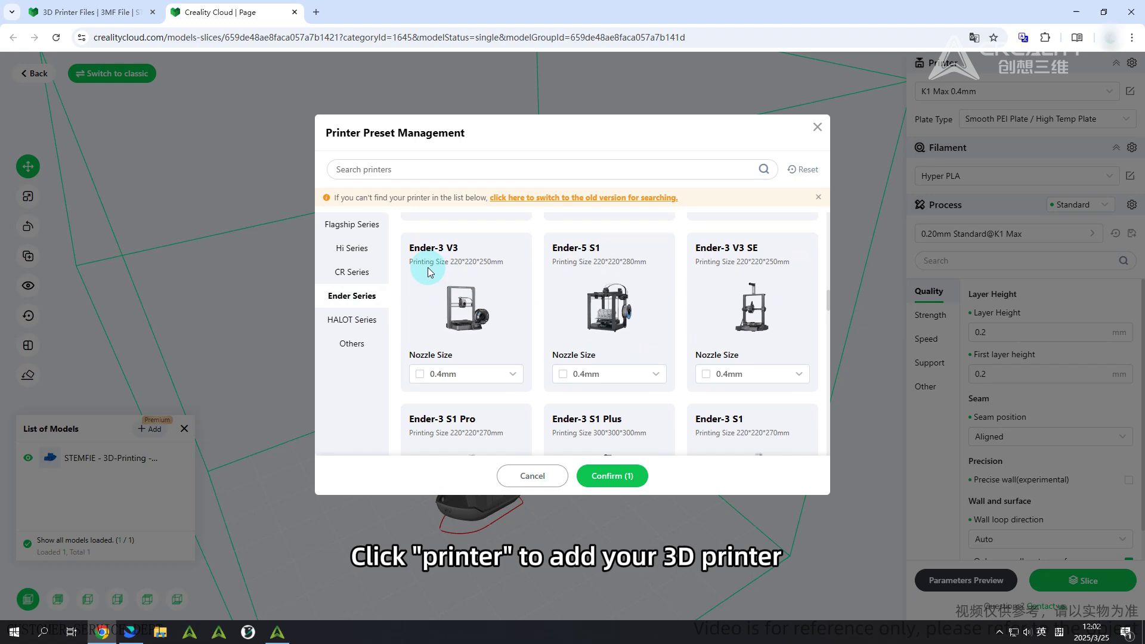
click(433, 375)
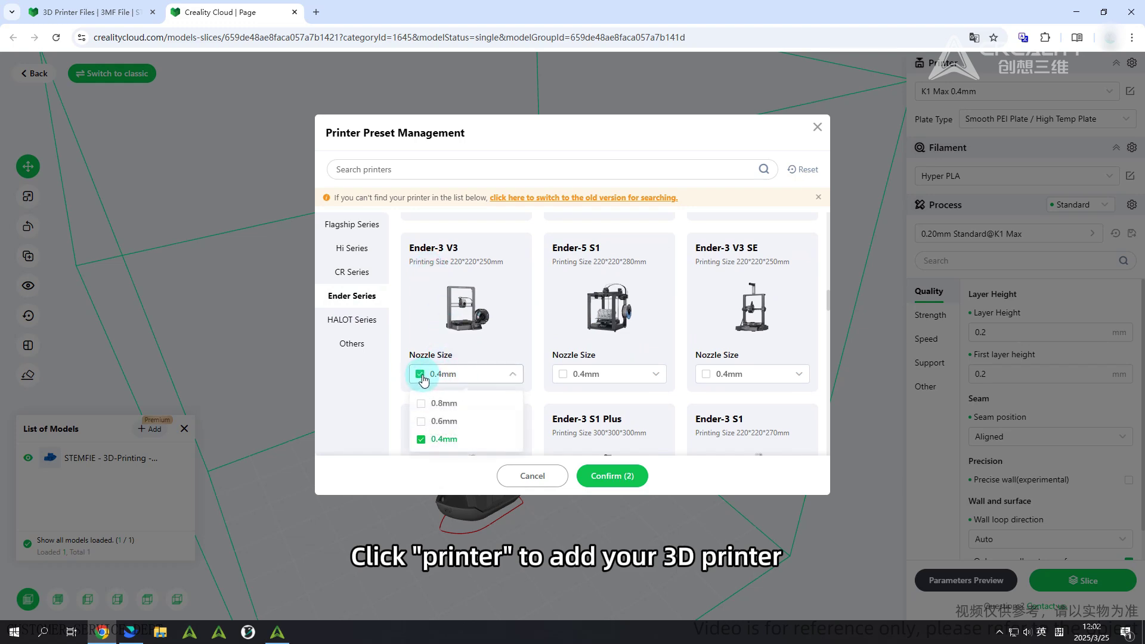
click(607, 475)
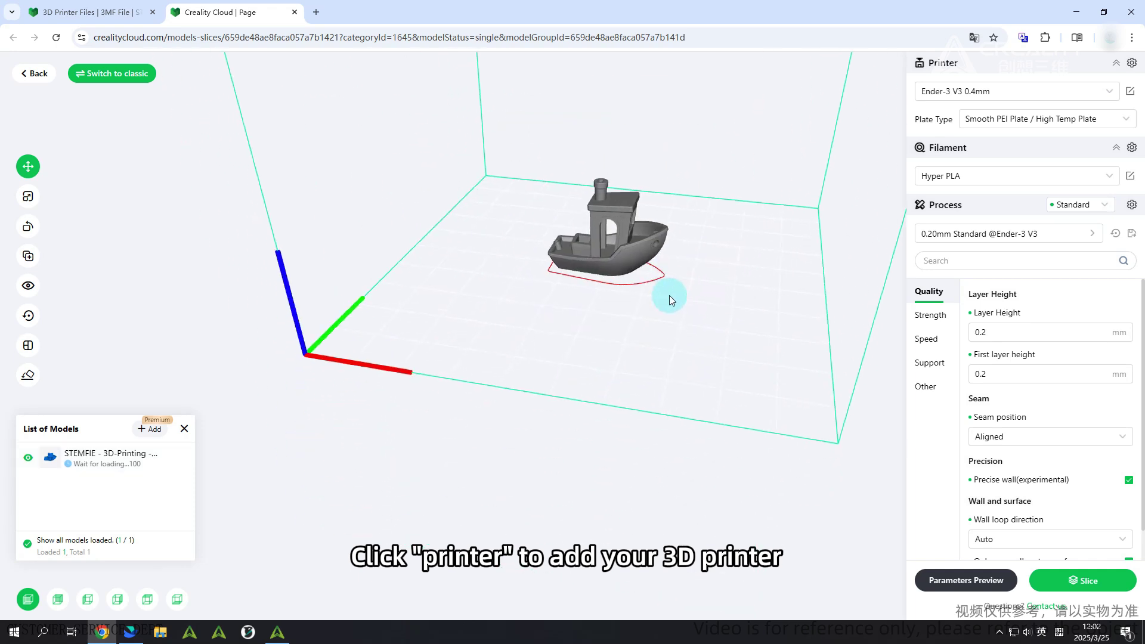
Move the Benchy left on the build plate, then reset its position
click(608, 343)
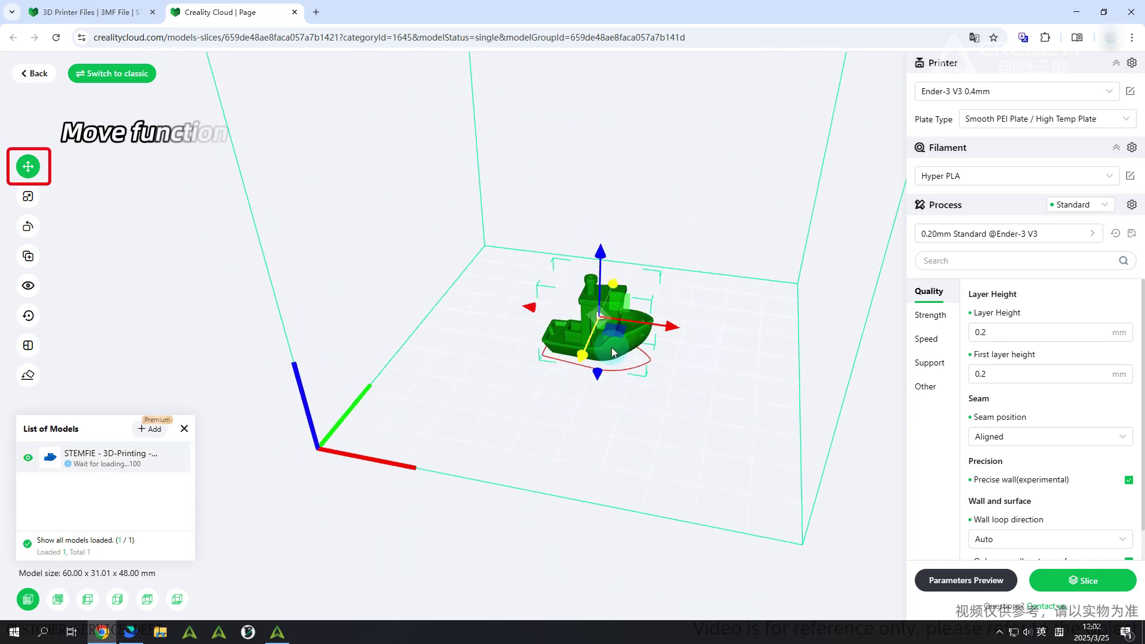
click(37, 175)
click(550, 337)
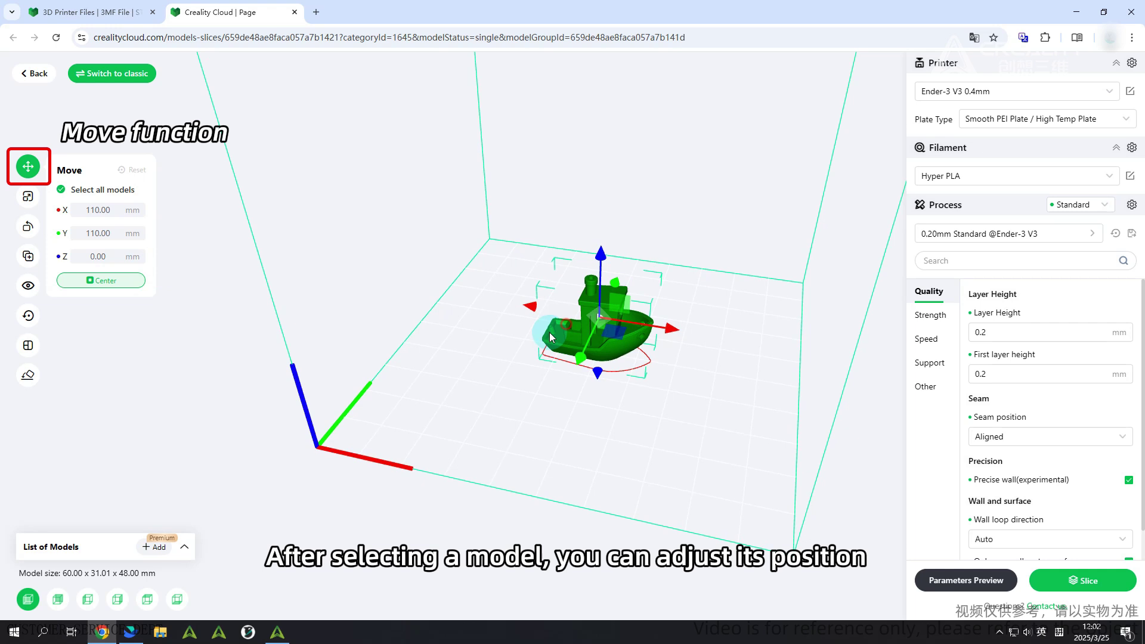
drag(599, 322, 564, 349)
click(565, 349)
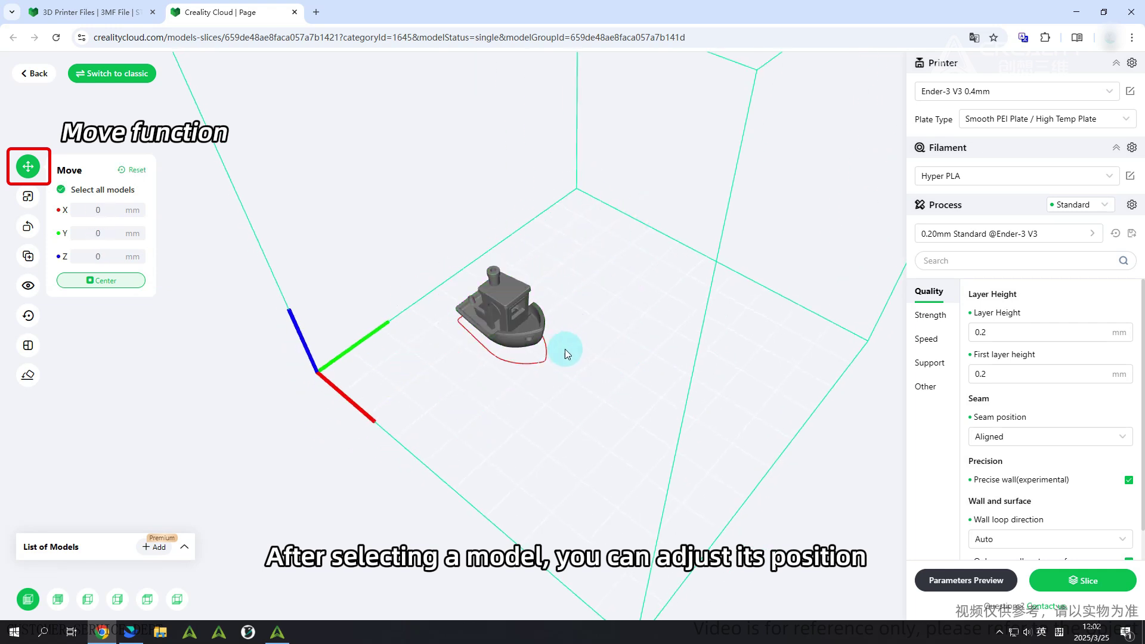
click(138, 171)
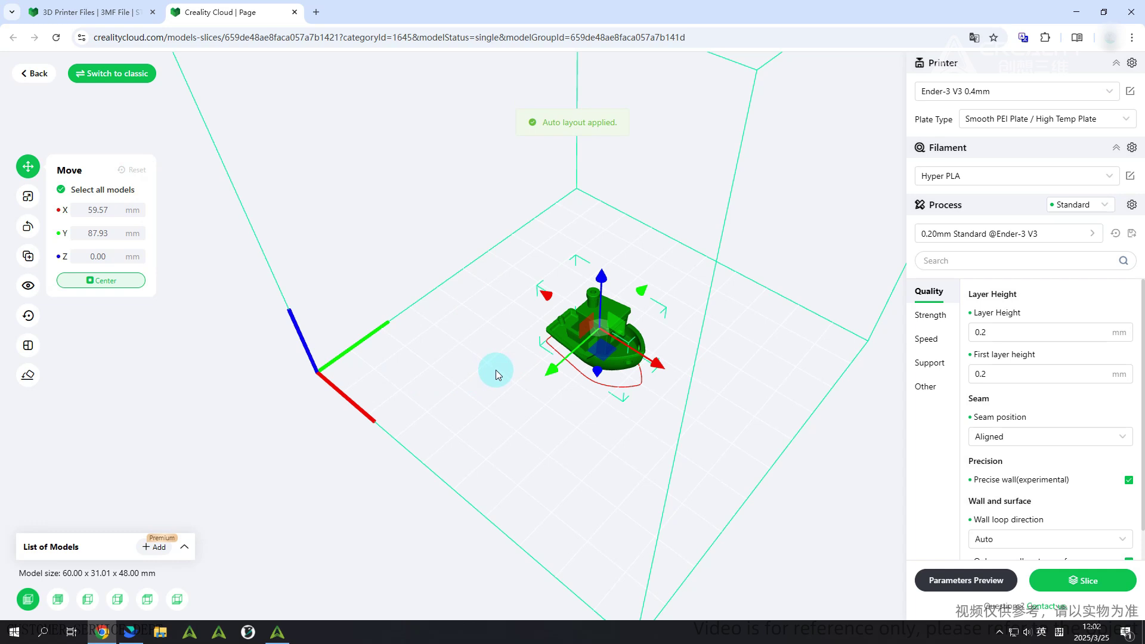
Scale the Benchy to 200% on all axes (120 x 62.02 x 96 mm)
click(22, 199)
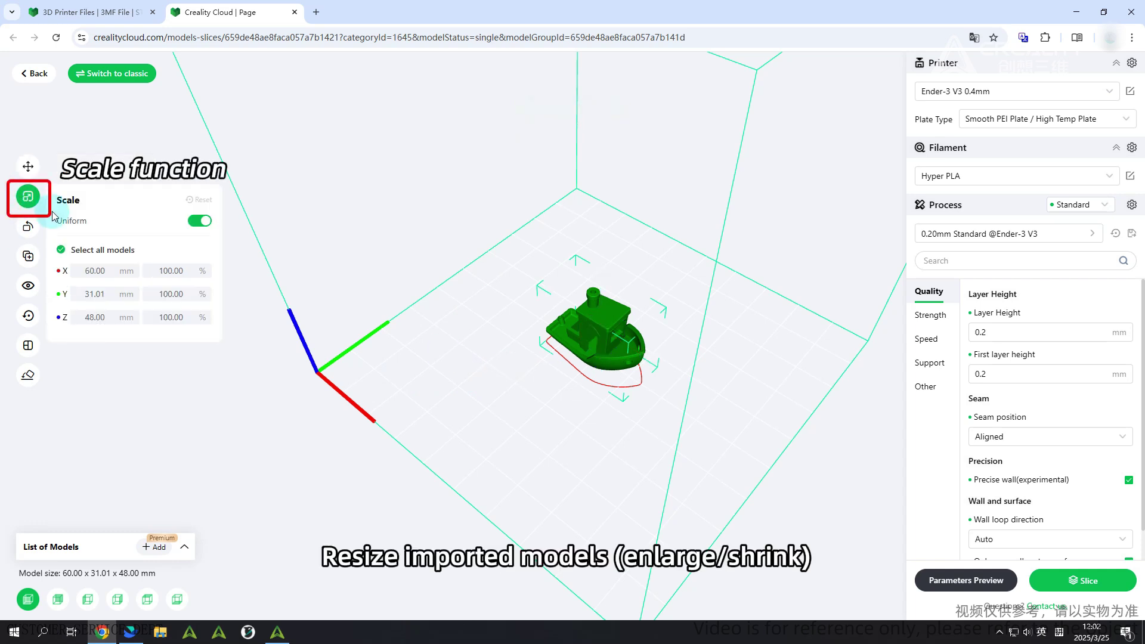
click(182, 275)
double_click(182, 275)
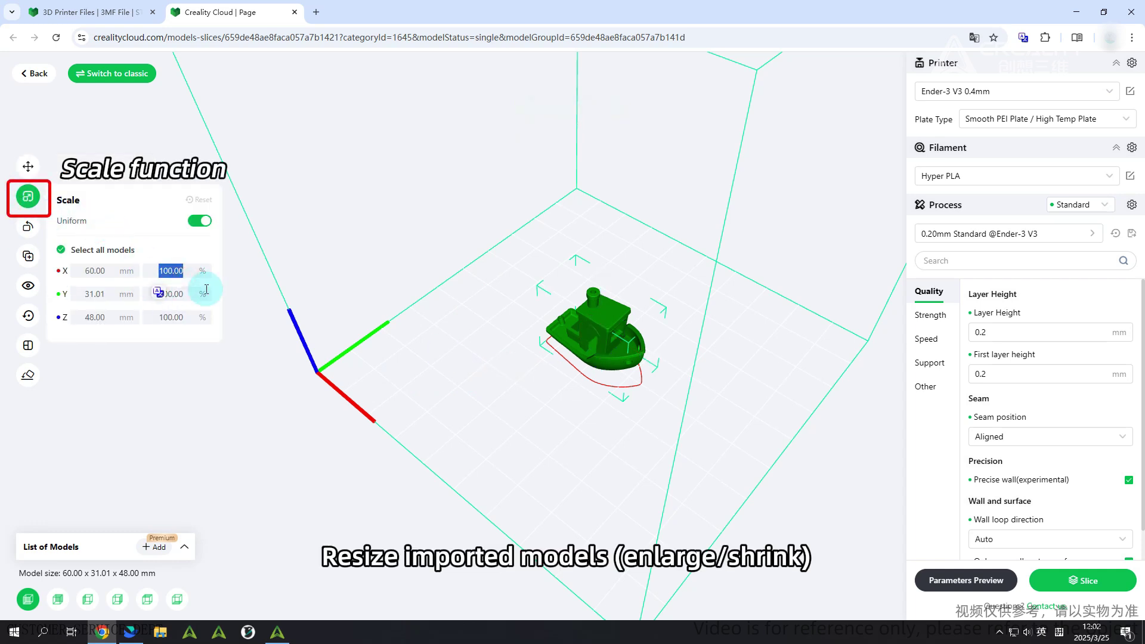
text(200)
key(Return)
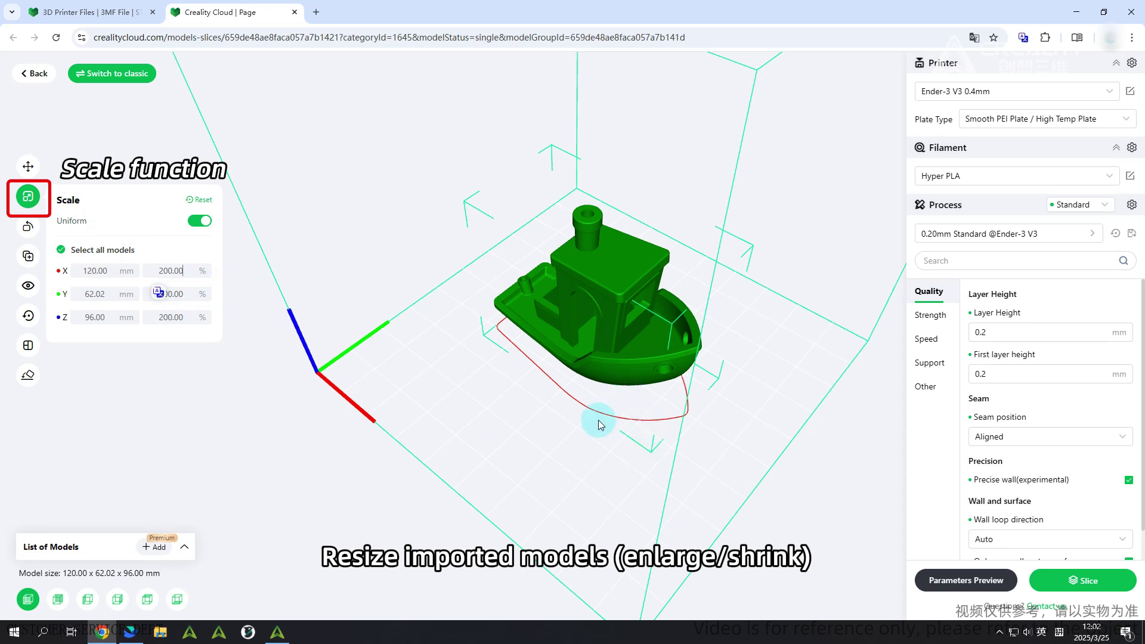
Rotate the Benchy 95° about X and -103° about Y, then reset it upright
click(30, 229)
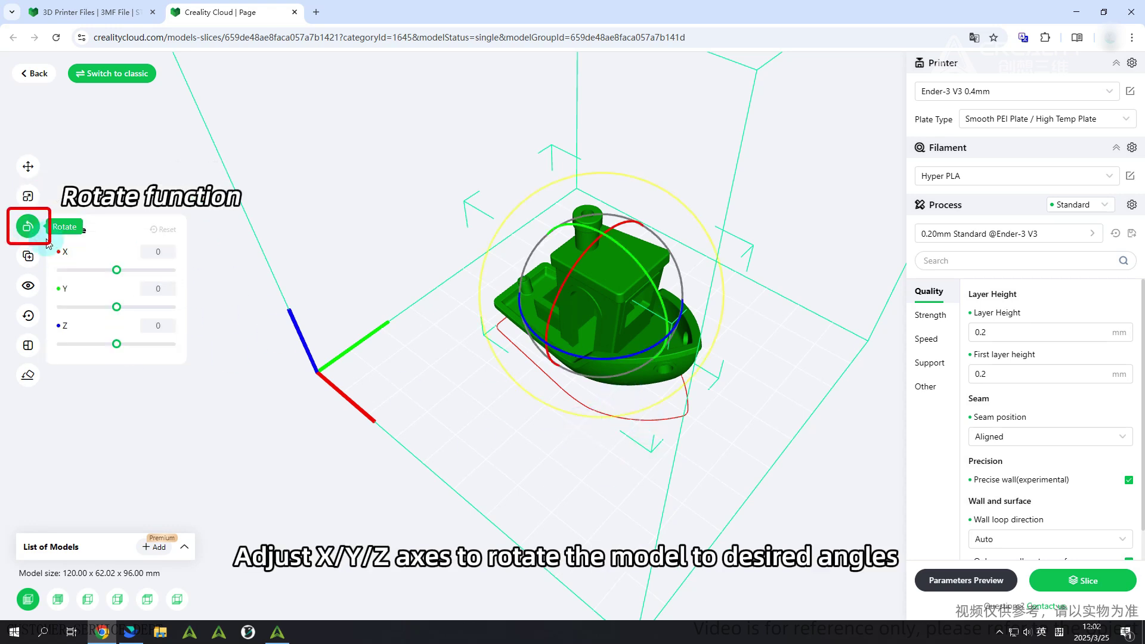
click(147, 270)
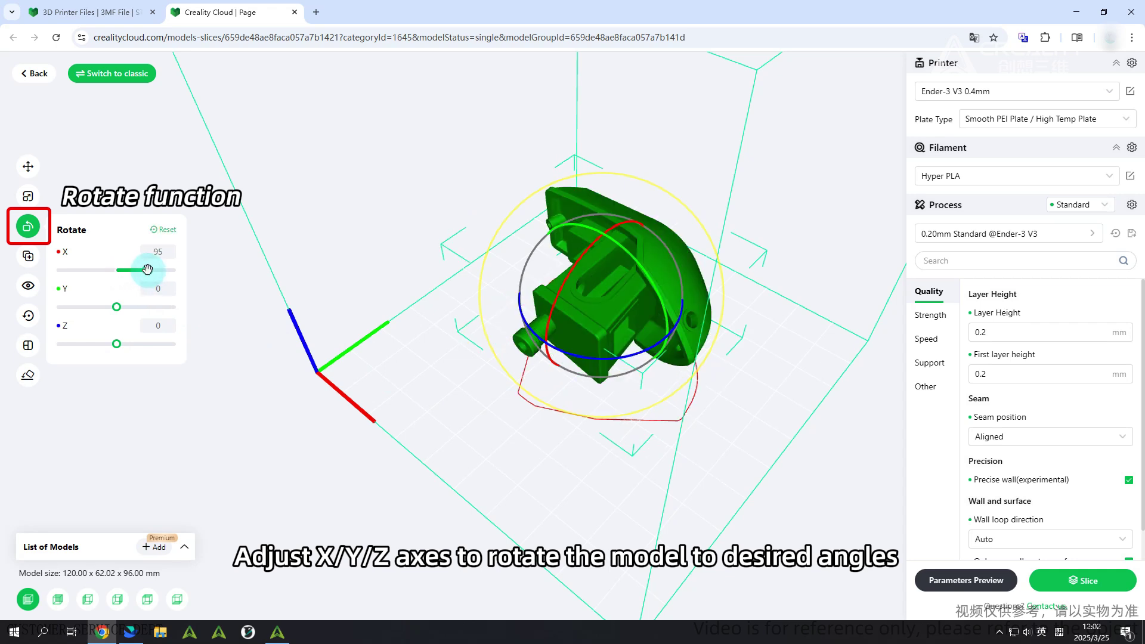
click(82, 307)
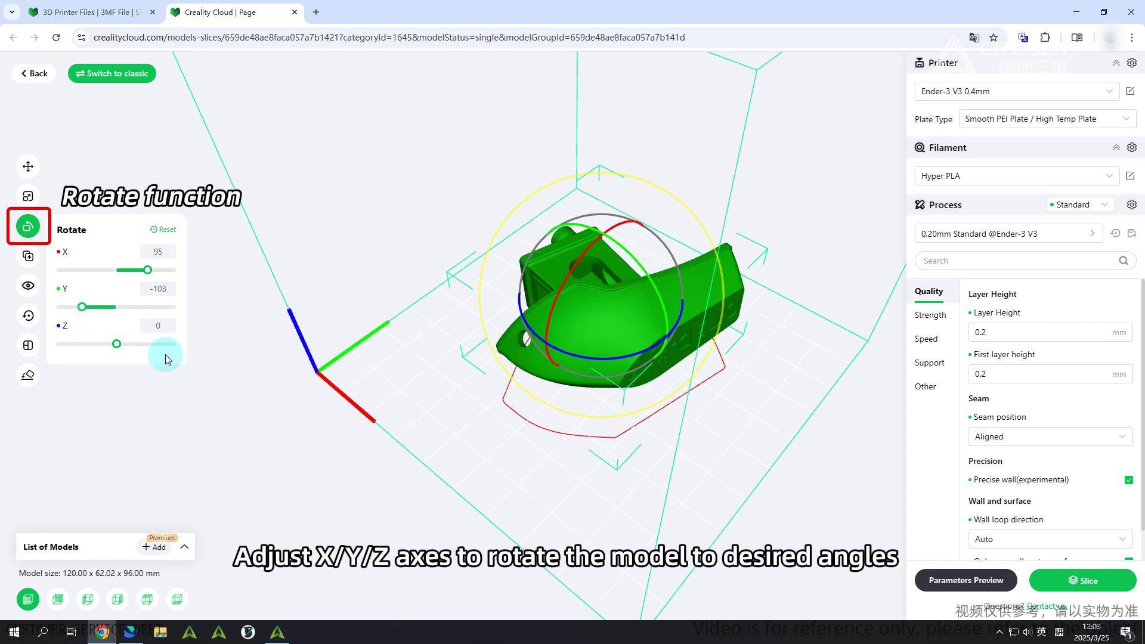
drag(615, 389, 490, 433)
click(491, 433)
click(161, 229)
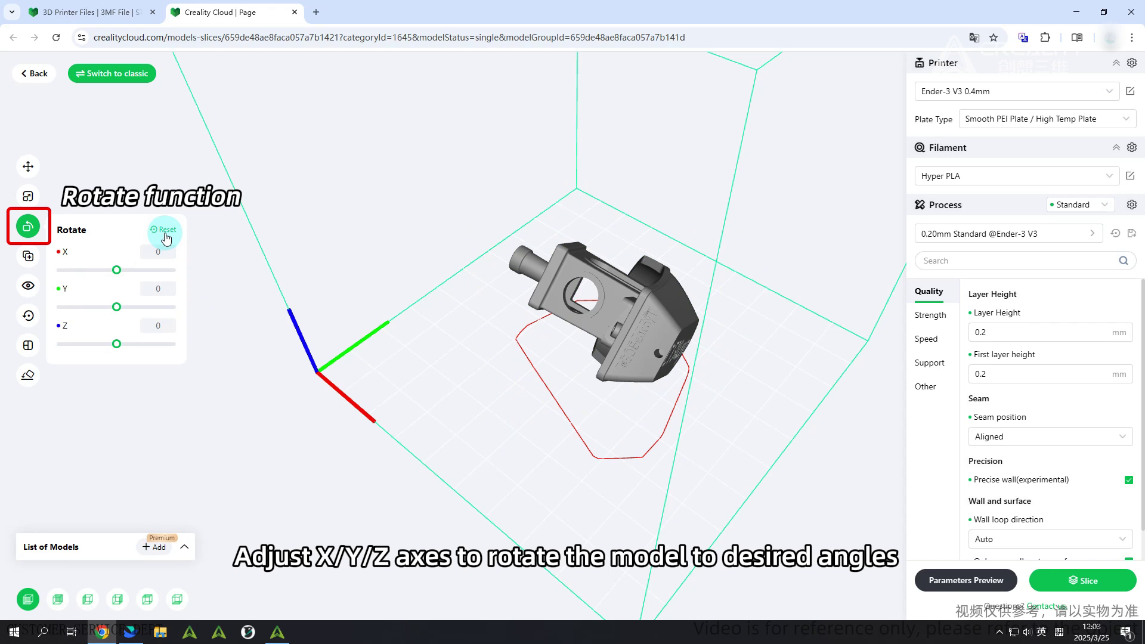
click(381, 374)
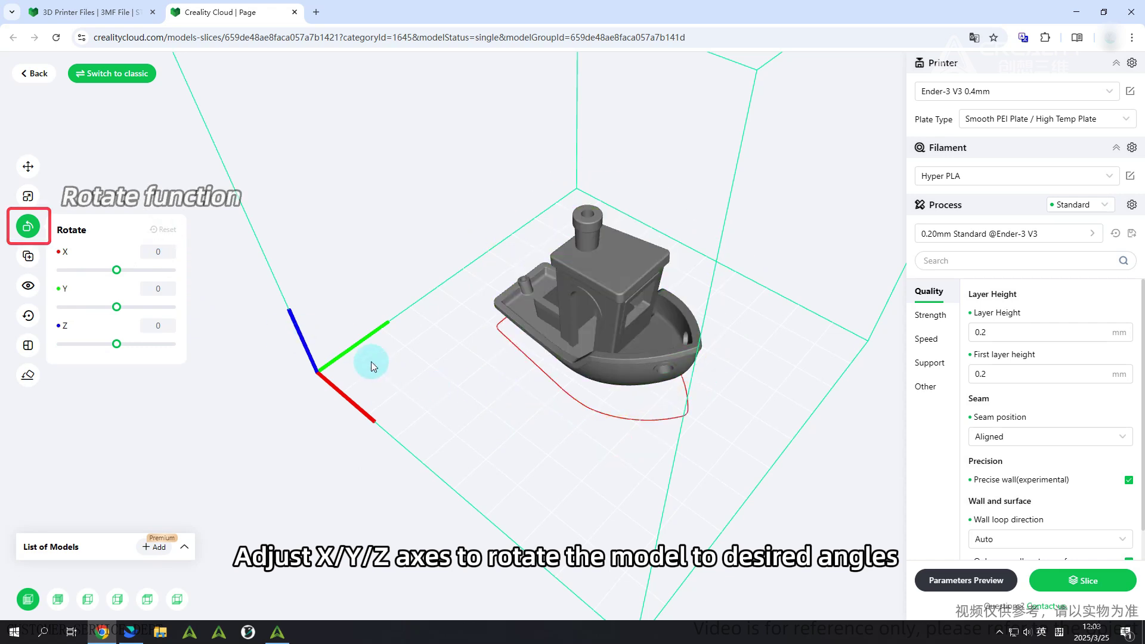
Duplicate the Benchy with a quantity of 1
click(28, 262)
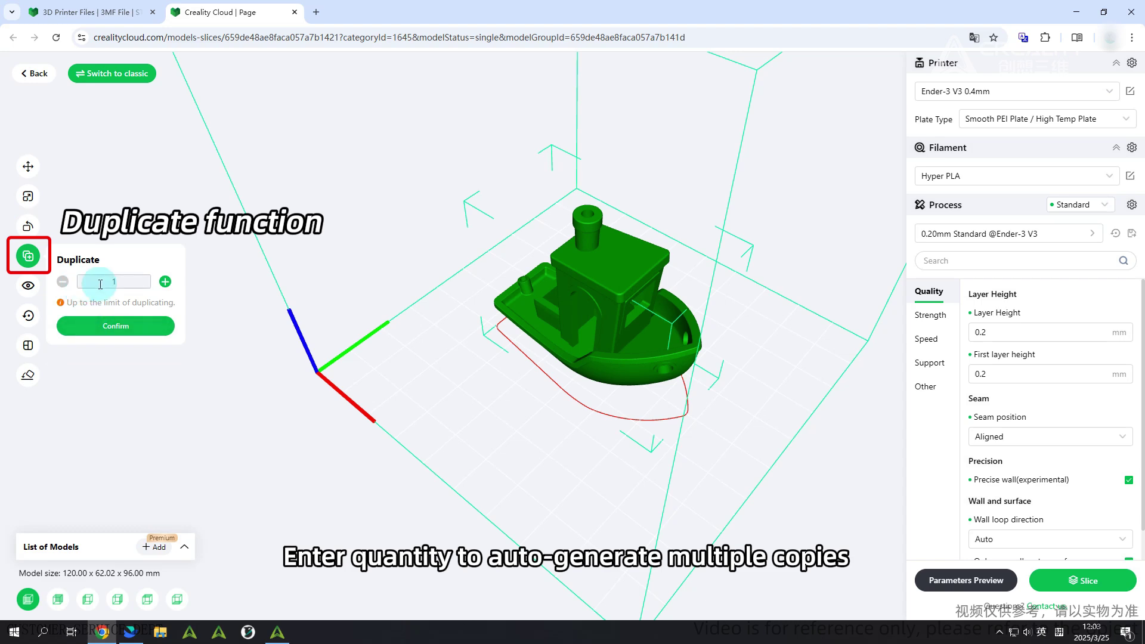
click(116, 326)
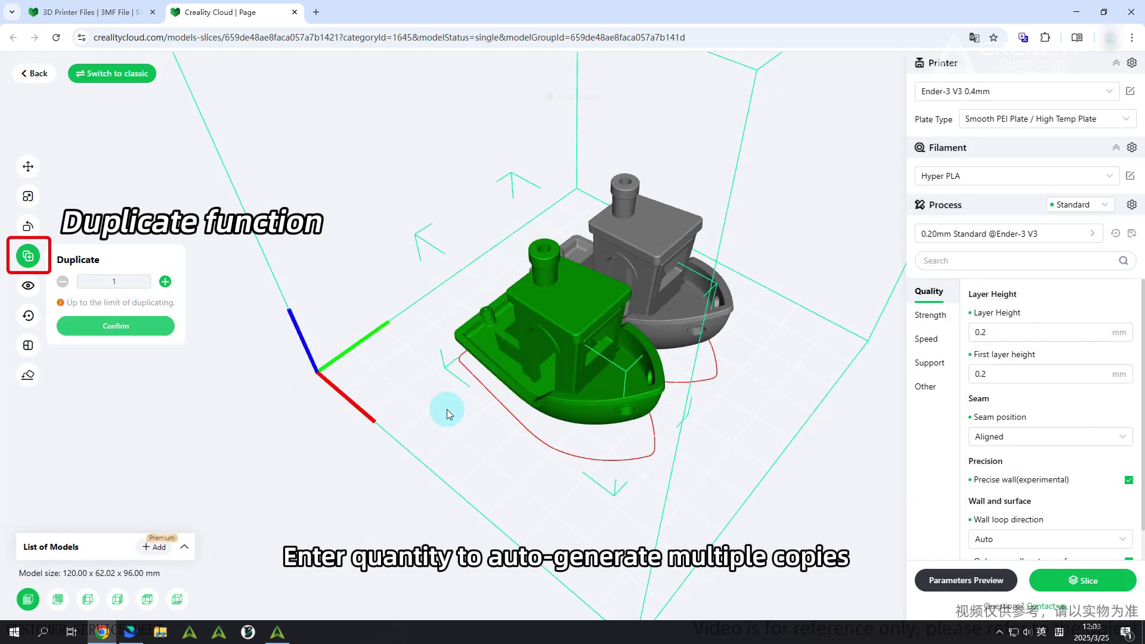
mouse_move(538, 439)
mouse_down()
mouse_move(618, 461)
mouse_move(535, 455)
mouse_up()
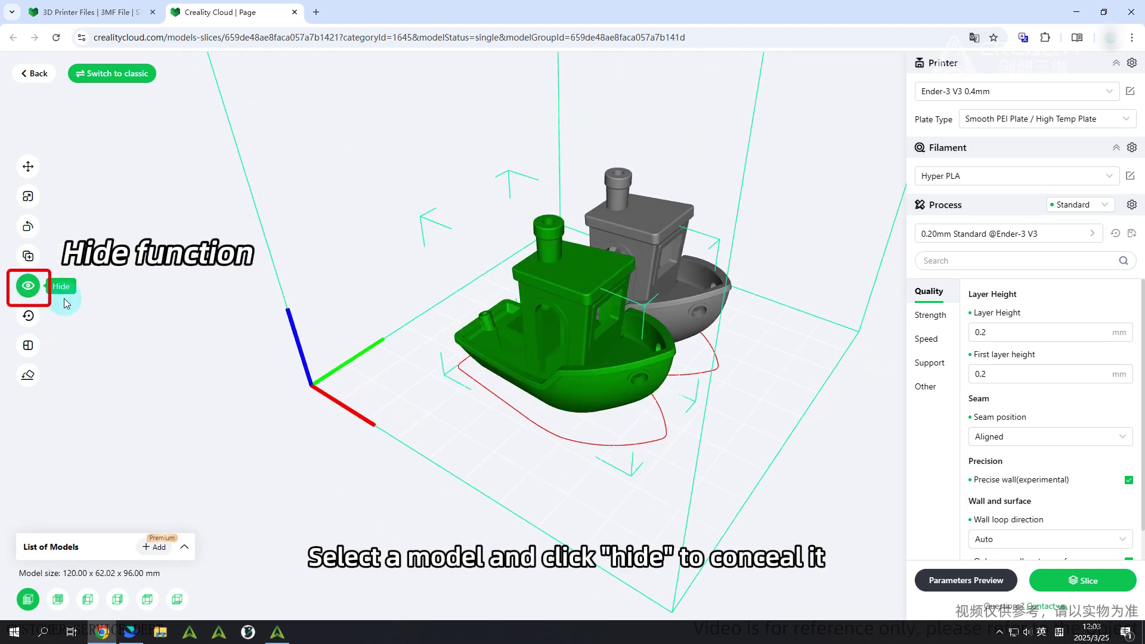
drag(537, 523, 654, 367)
Hide the right-hand boat, then show it again from the List of Models
click(647, 371)
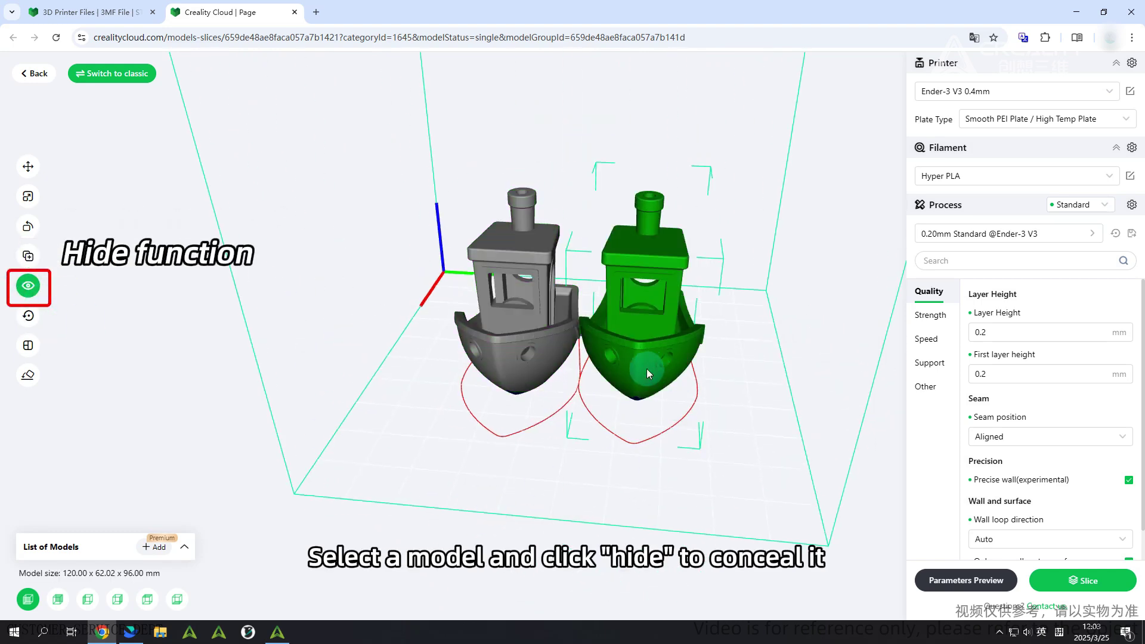
click(28, 286)
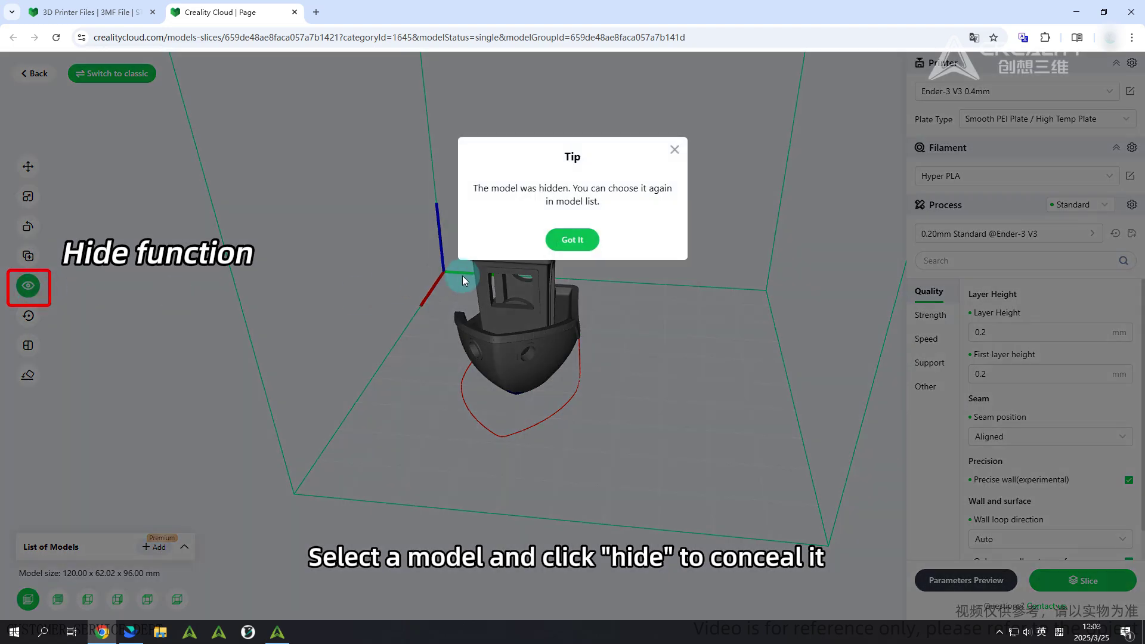
click(573, 239)
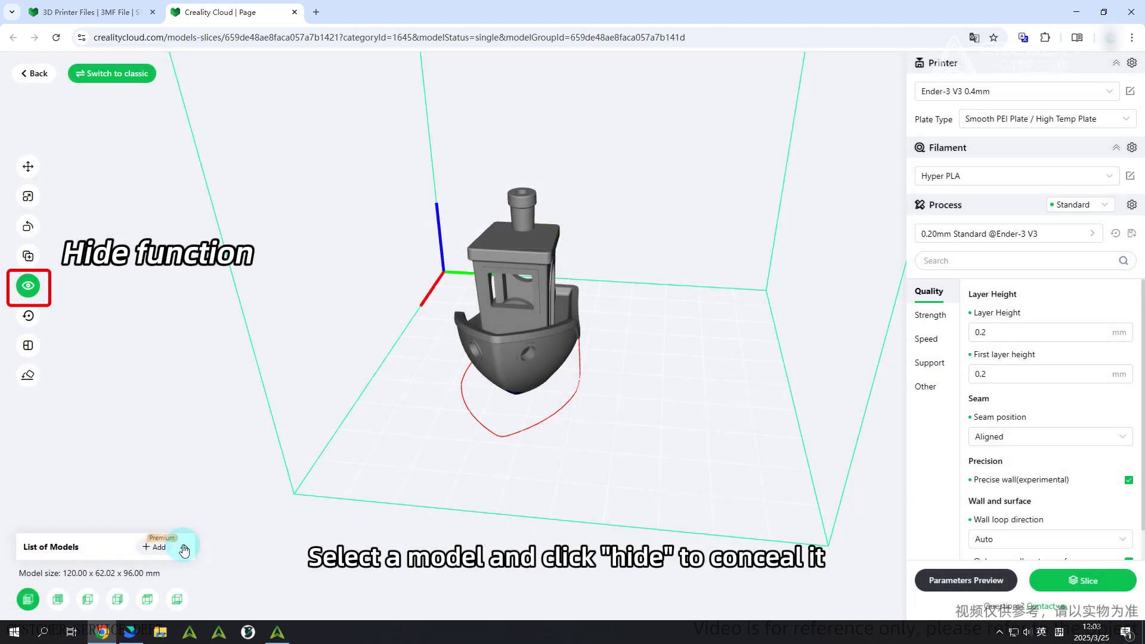
click(183, 546)
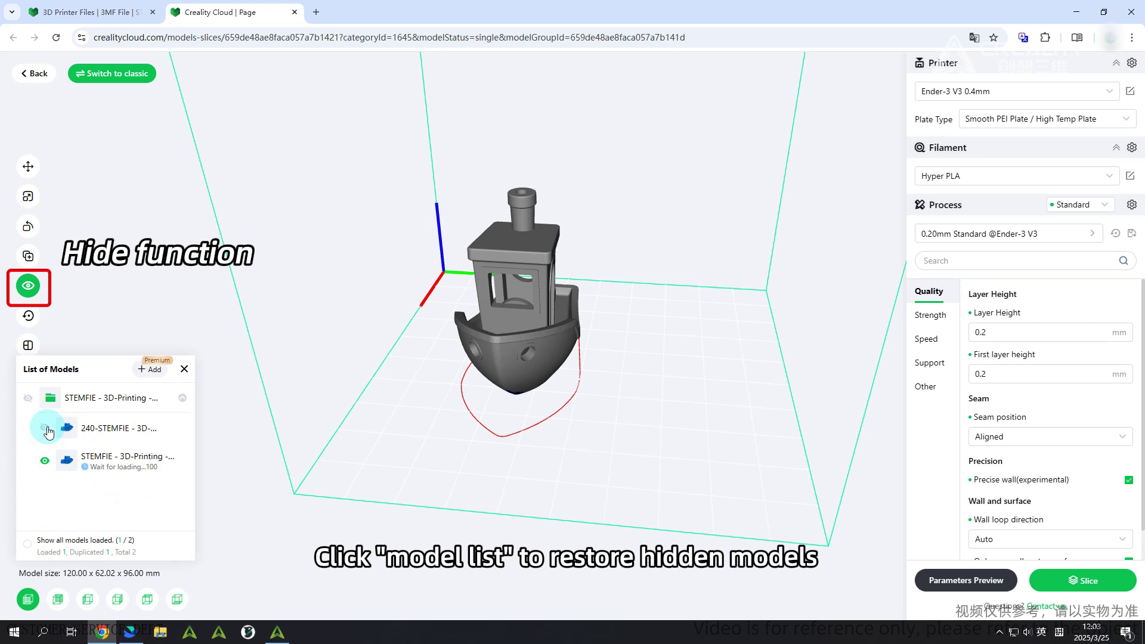
click(46, 431)
click(238, 391)
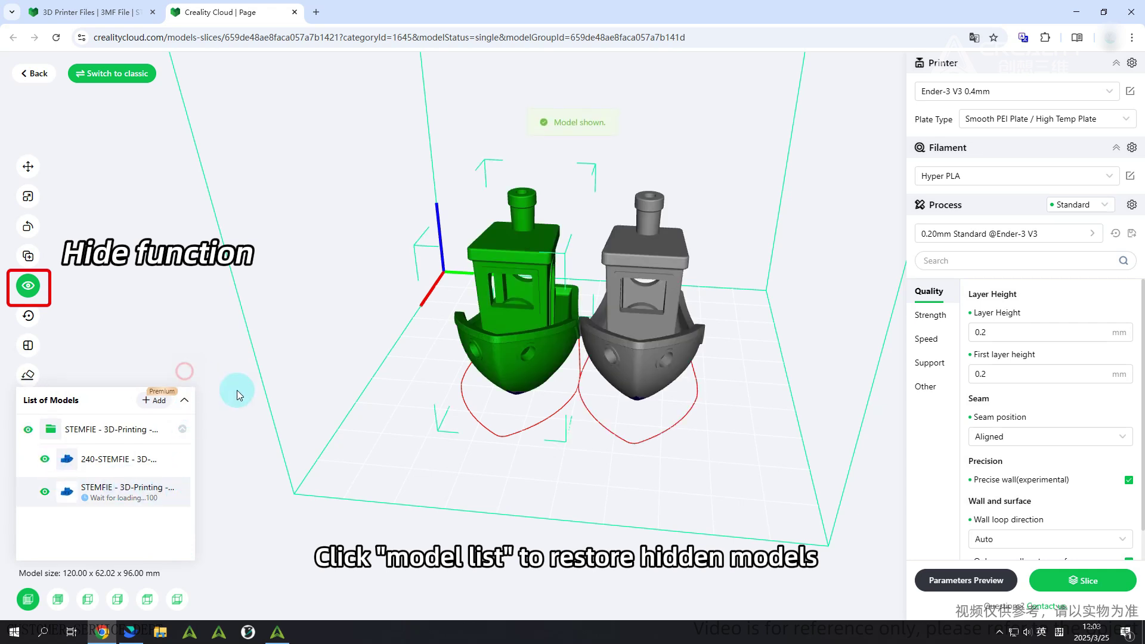
Reset all models to 60 x 31.01 x 48 mm and Auto Layout the two boats
click(28, 319)
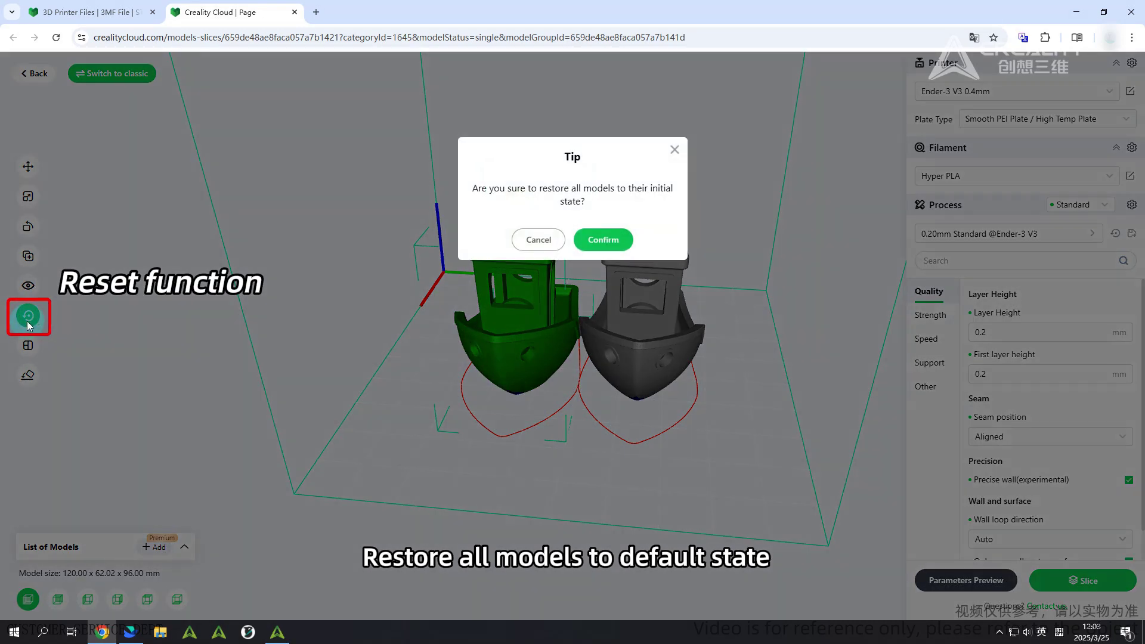
click(603, 241)
drag(599, 486, 657, 460)
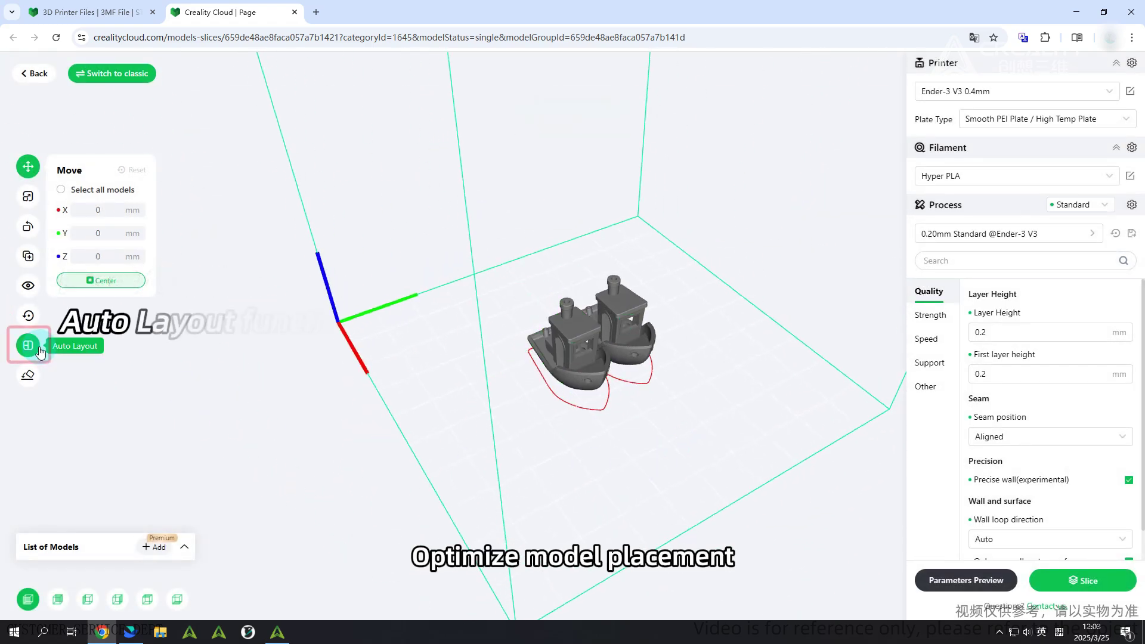
click(572, 352)
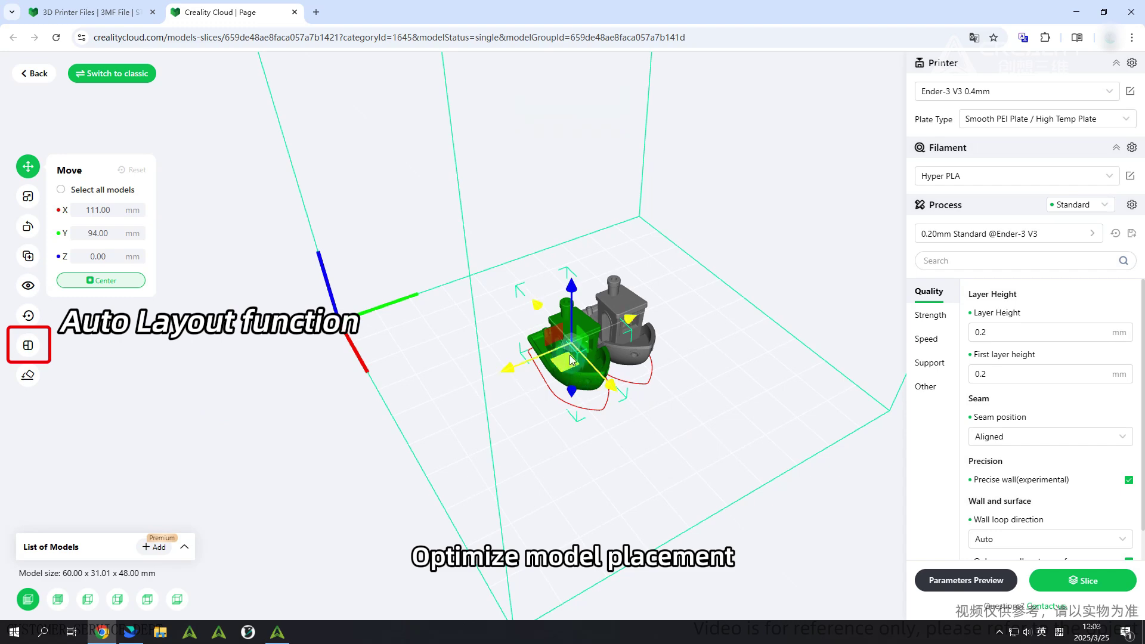
drag(572, 352, 609, 339)
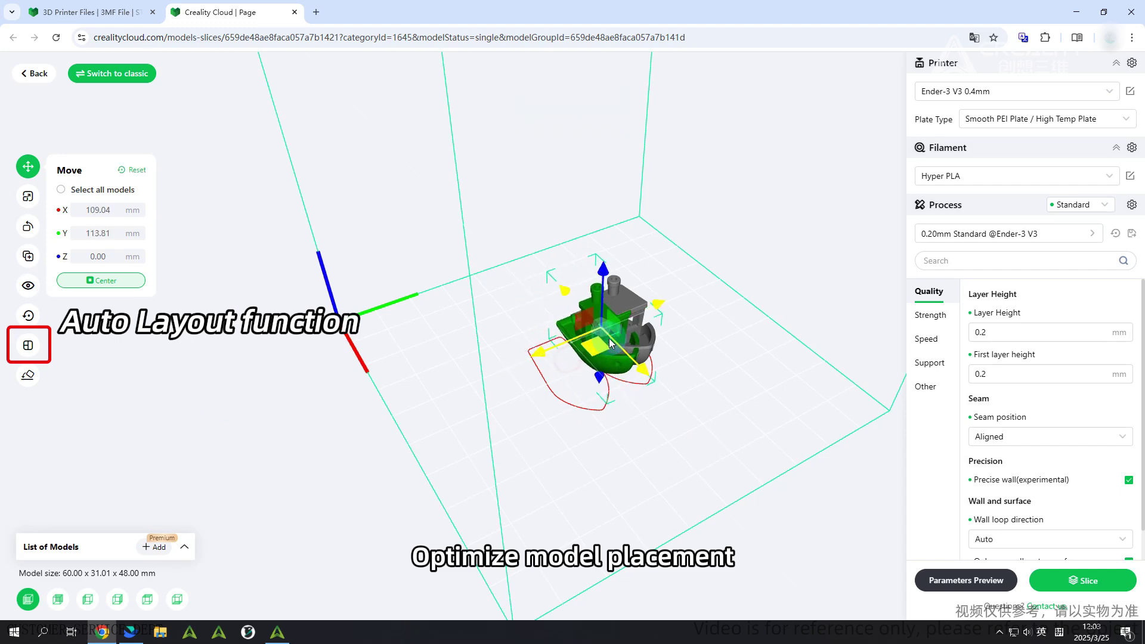
click(606, 463)
click(35, 352)
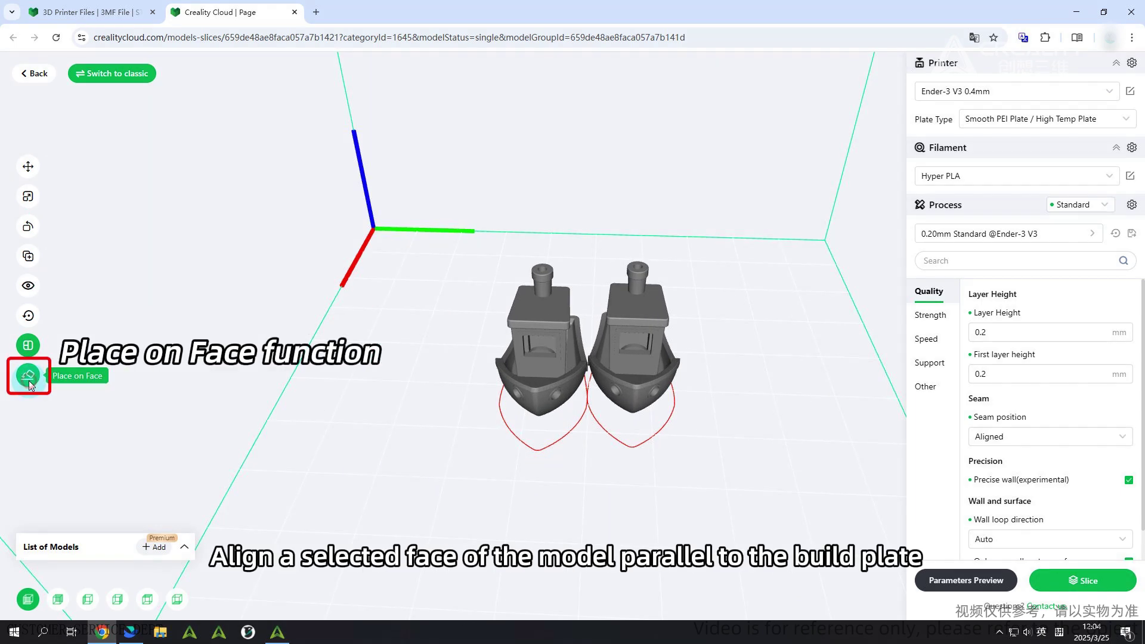
Use Place on Face to lay the right-hand Benchy flat on its side
click(28, 379)
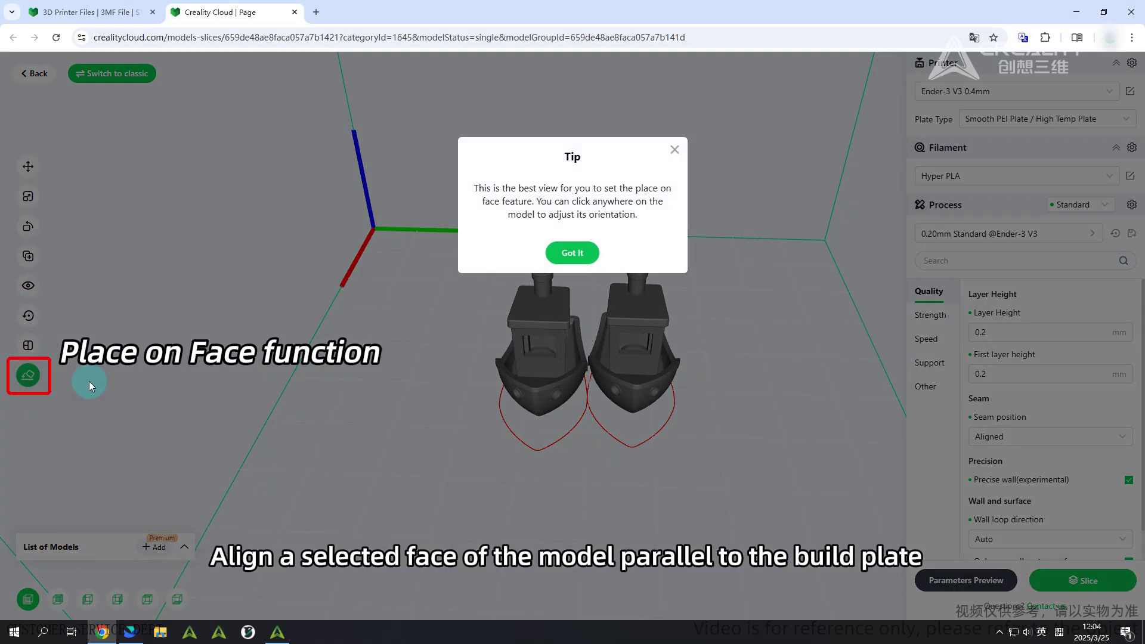
click(584, 254)
click(645, 323)
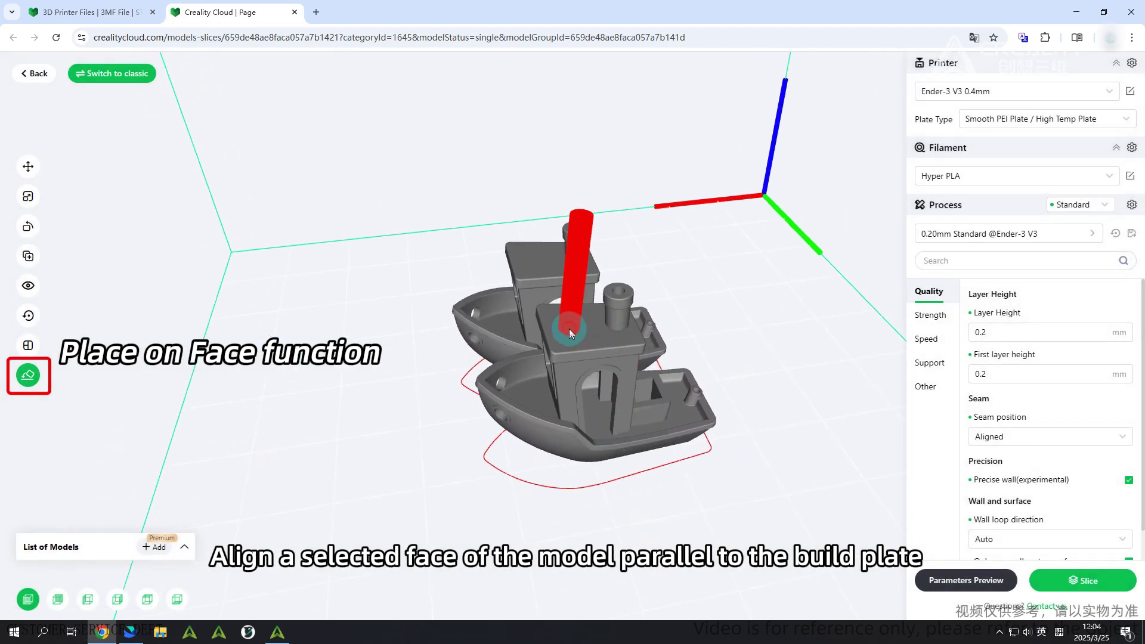
click(569, 329)
drag(725, 439, 599, 360)
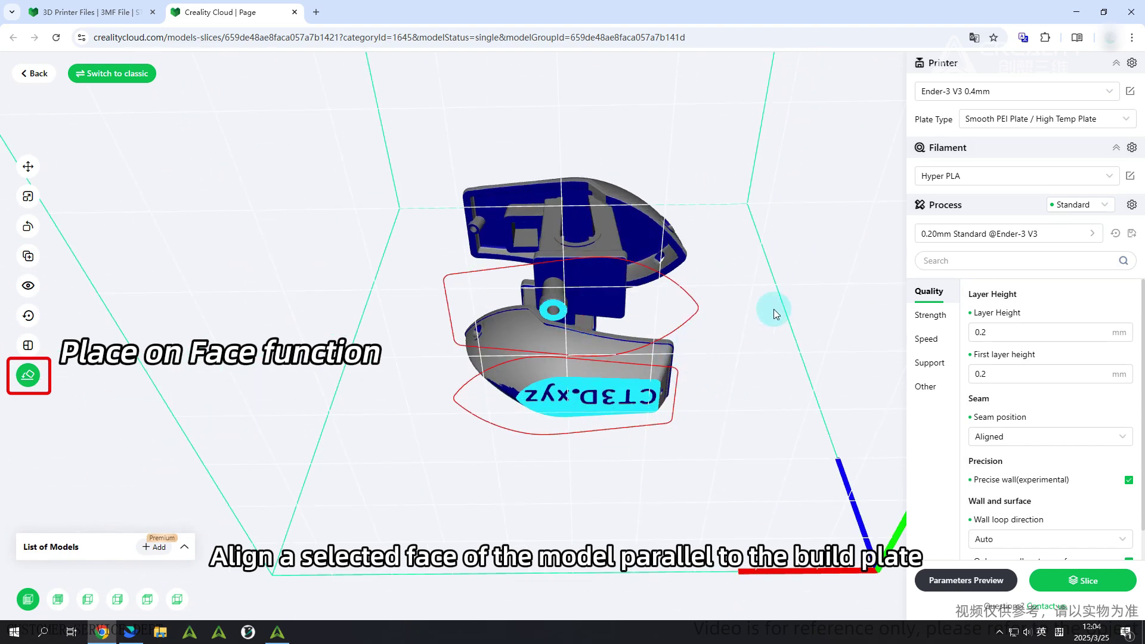
drag(774, 312, 707, 390)
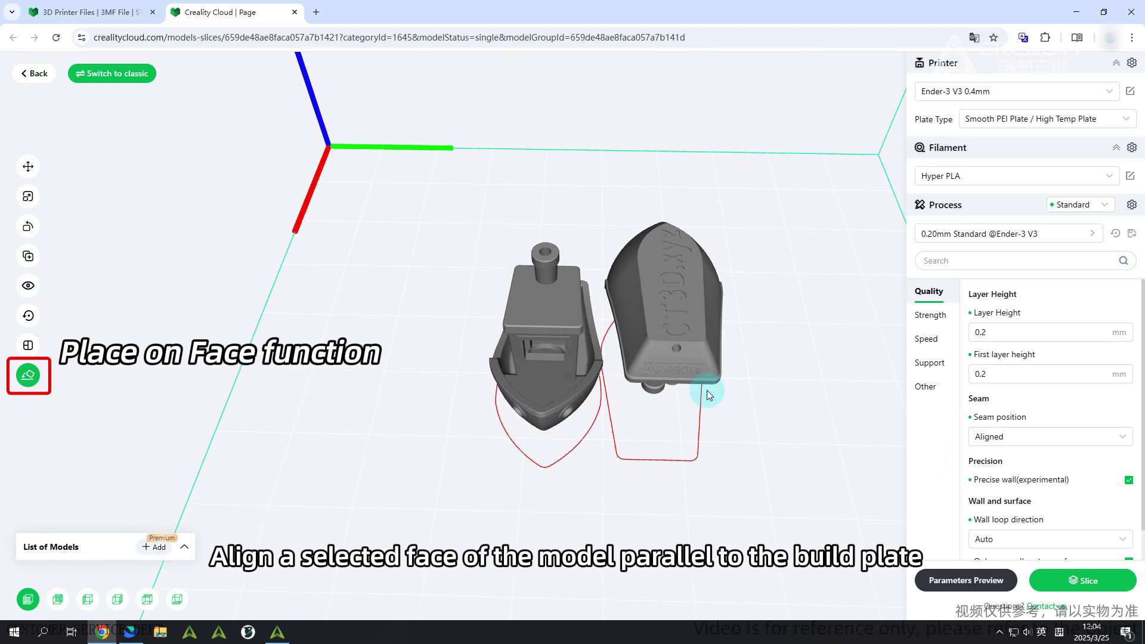
click(684, 362)
drag(740, 452, 434, 479)
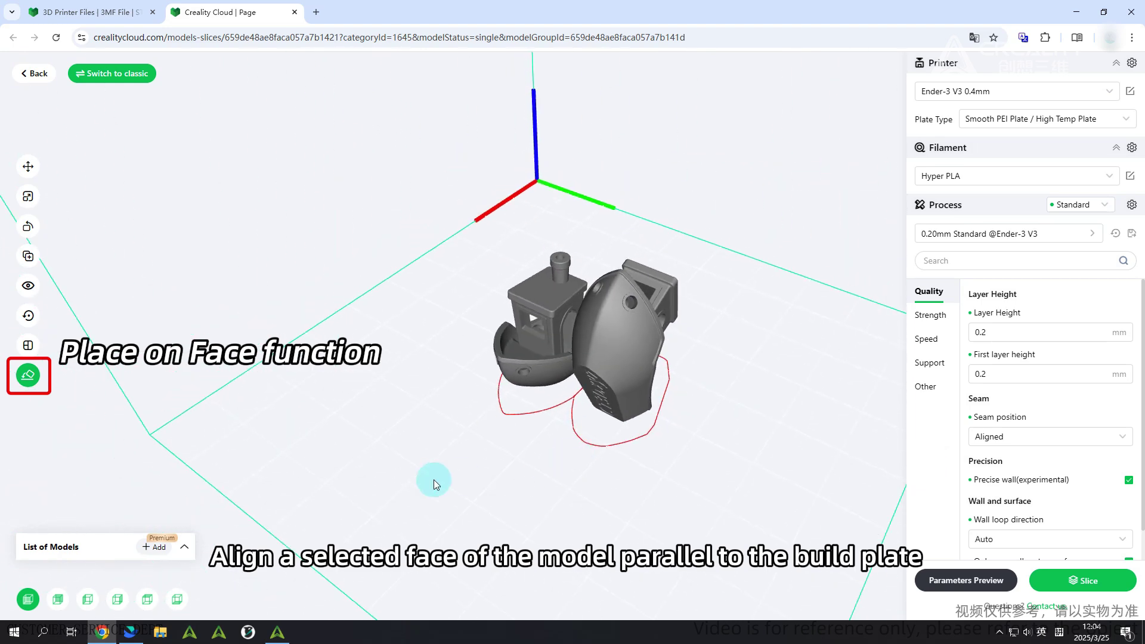
Hide the tipped second Benchy using its eye icon in the List of Models
click(184, 547)
click(47, 428)
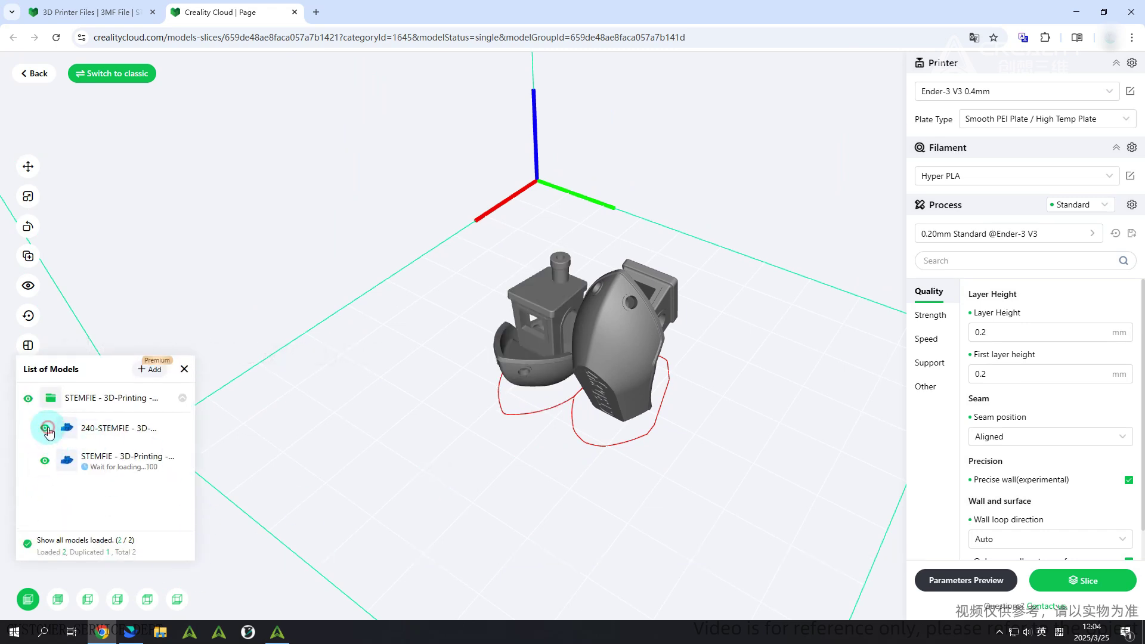
click(185, 369)
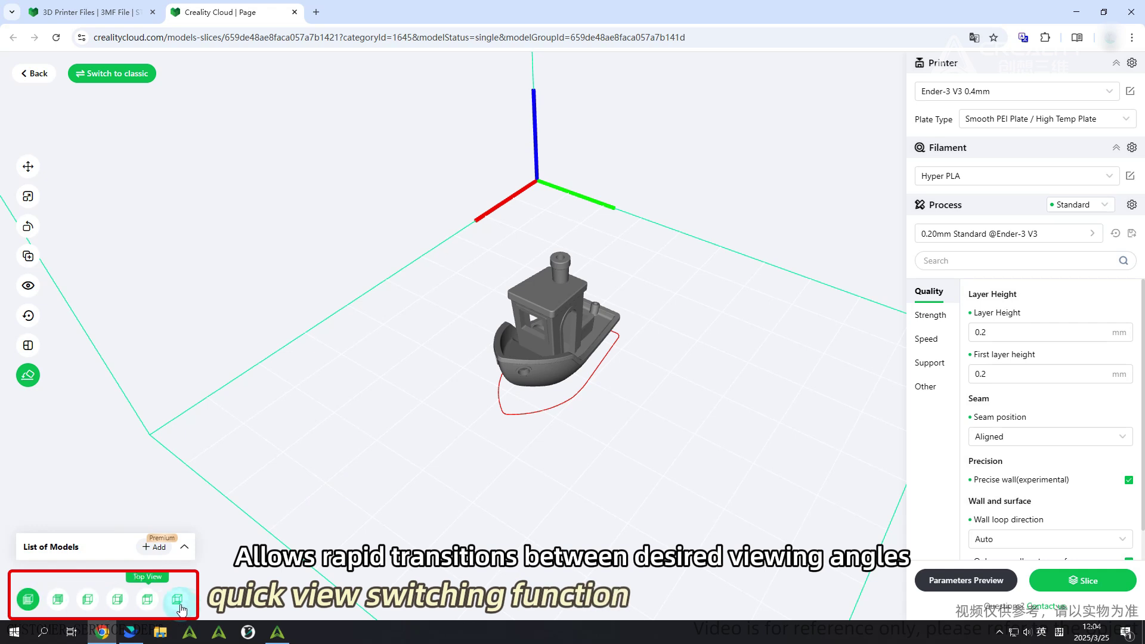
Check the boat from the front, back, top and bottom views
click(38, 603)
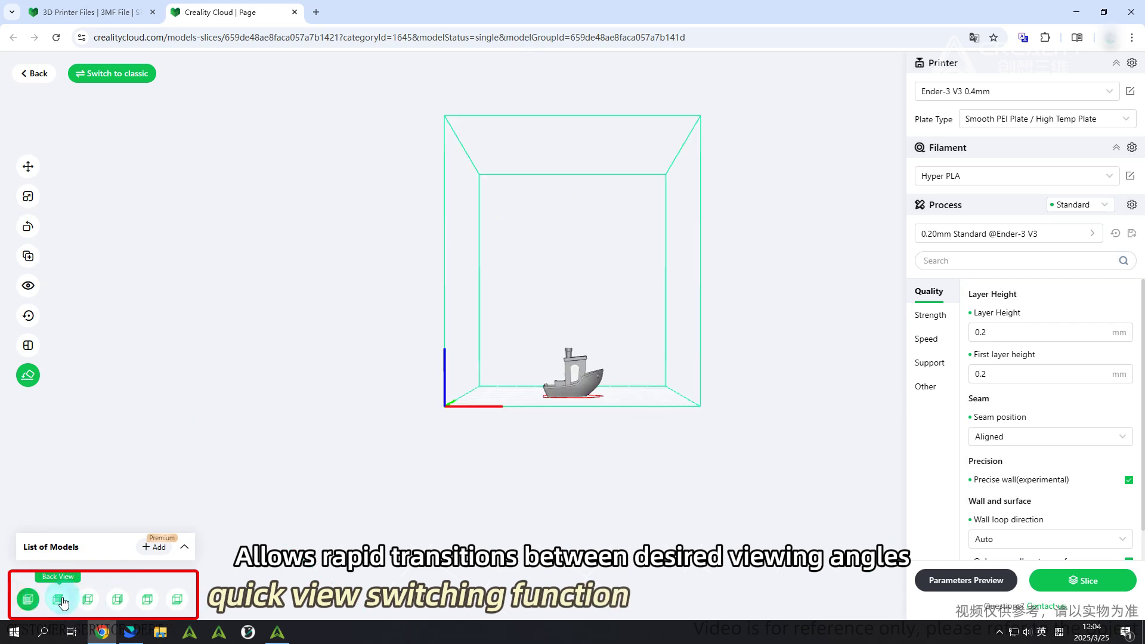
click(177, 599)
click(146, 600)
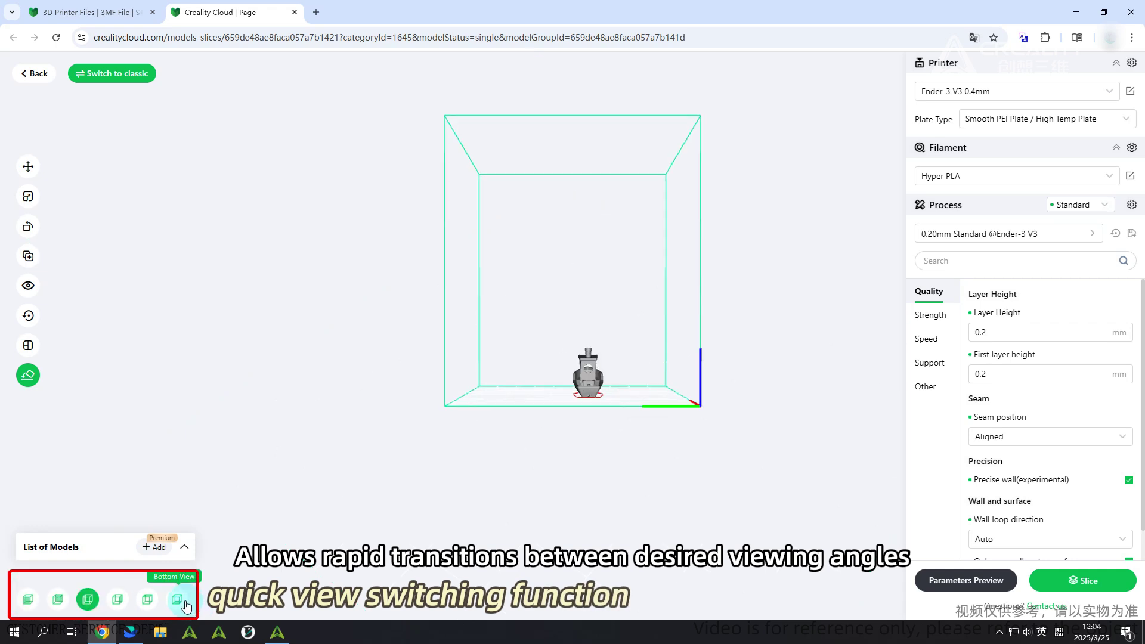
click(137, 602)
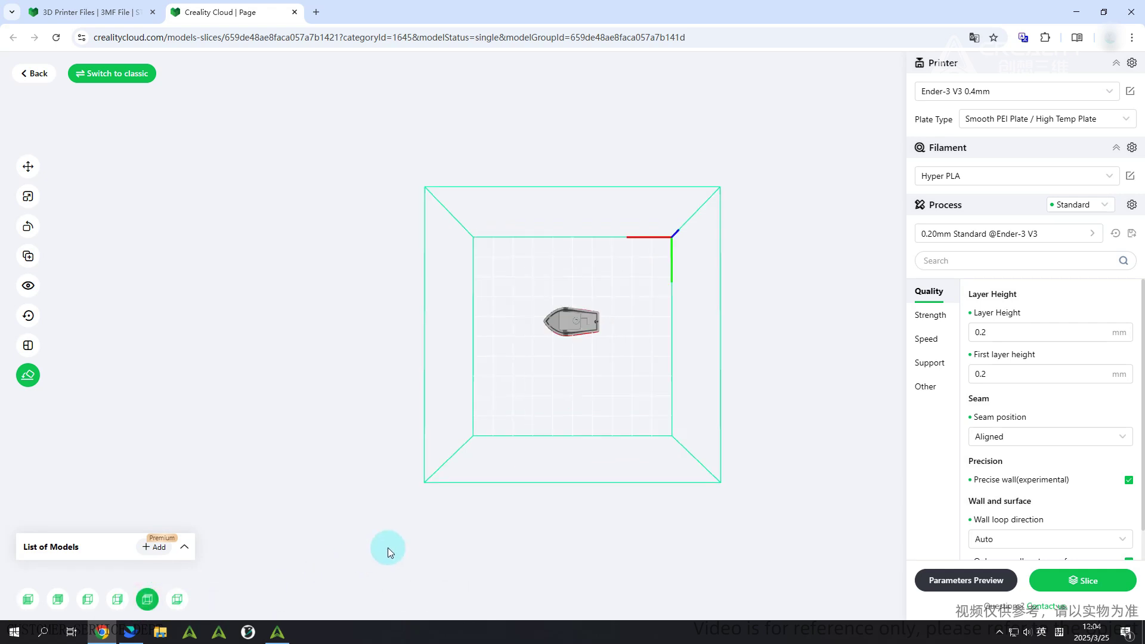
drag(436, 493, 617, 481)
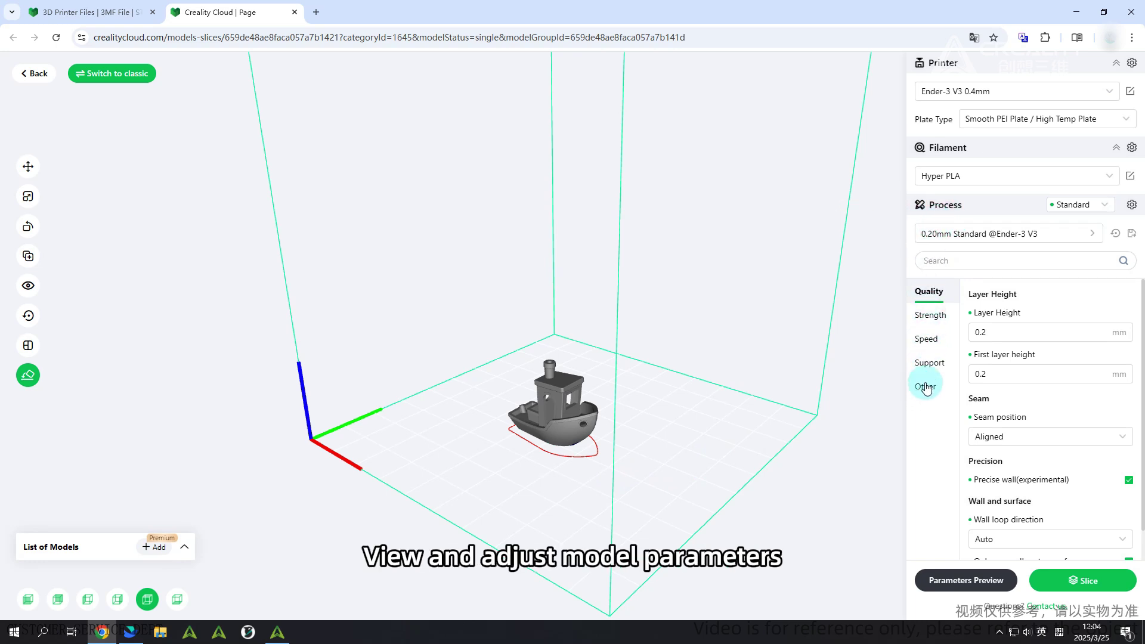
Browse the Strength, Speed, Support and Other process settings and the system preset list
mouse_move(992, 418)
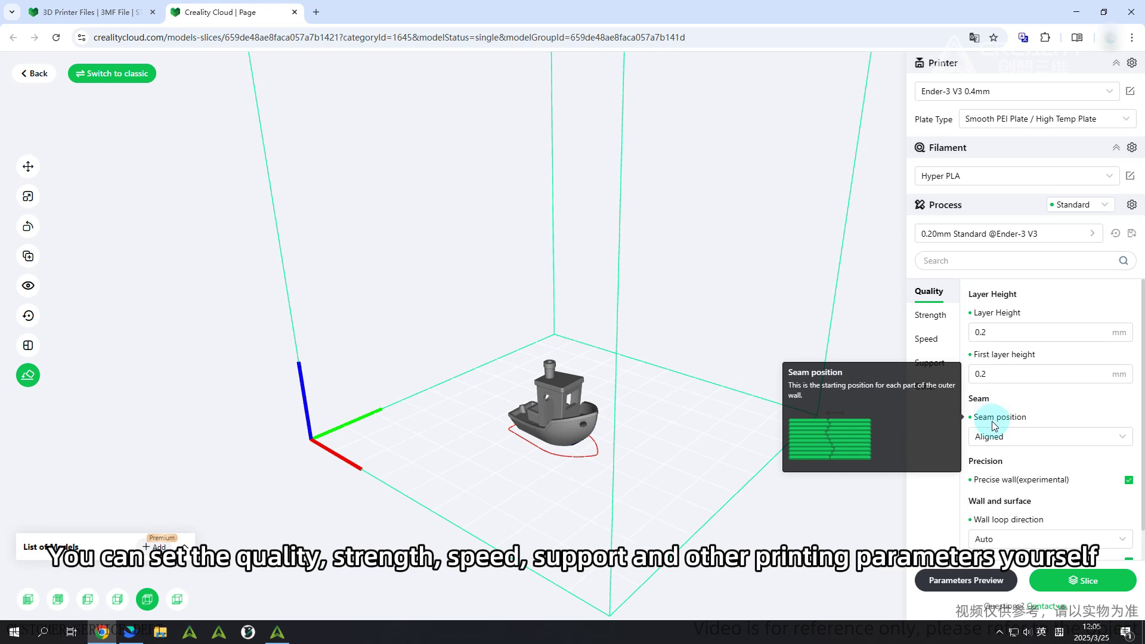
click(930, 316)
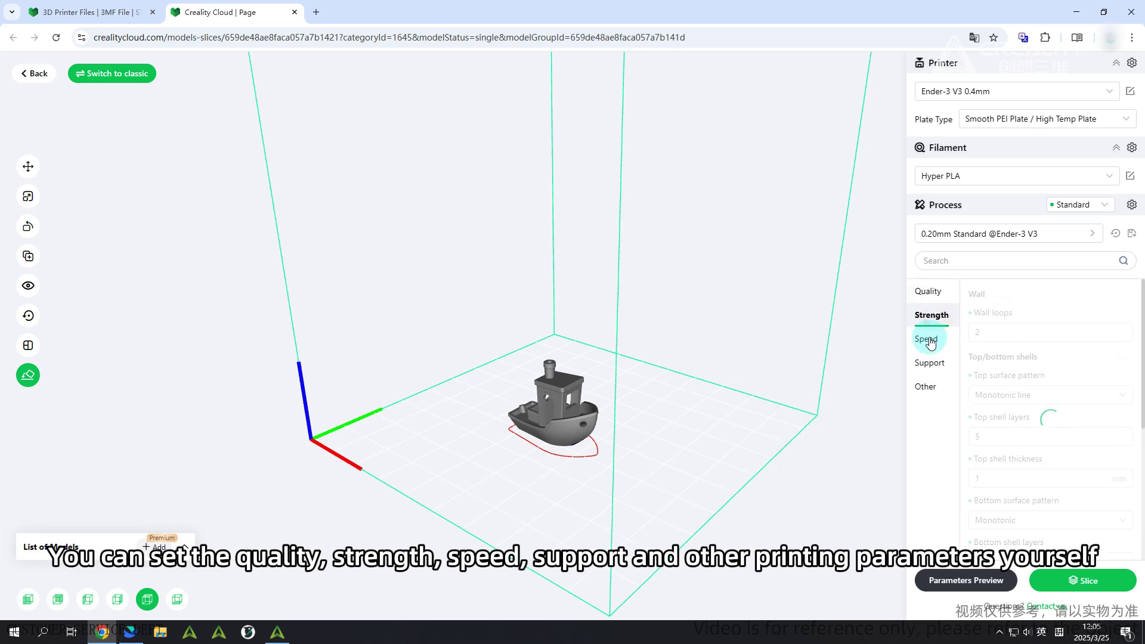
click(928, 340)
click(928, 364)
click(927, 388)
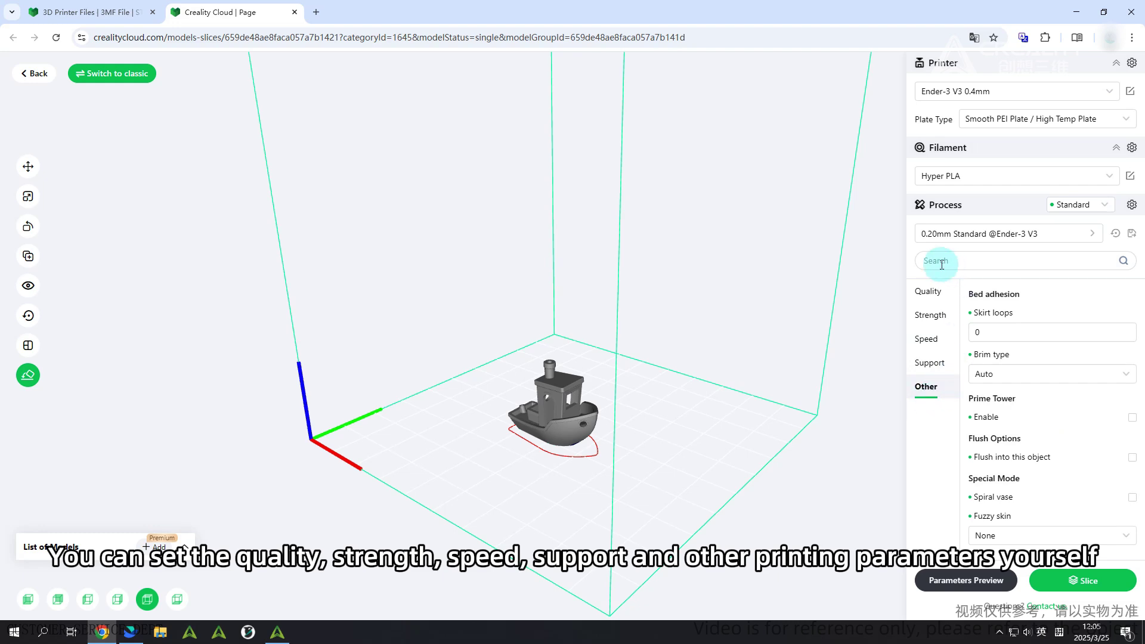
click(1076, 244)
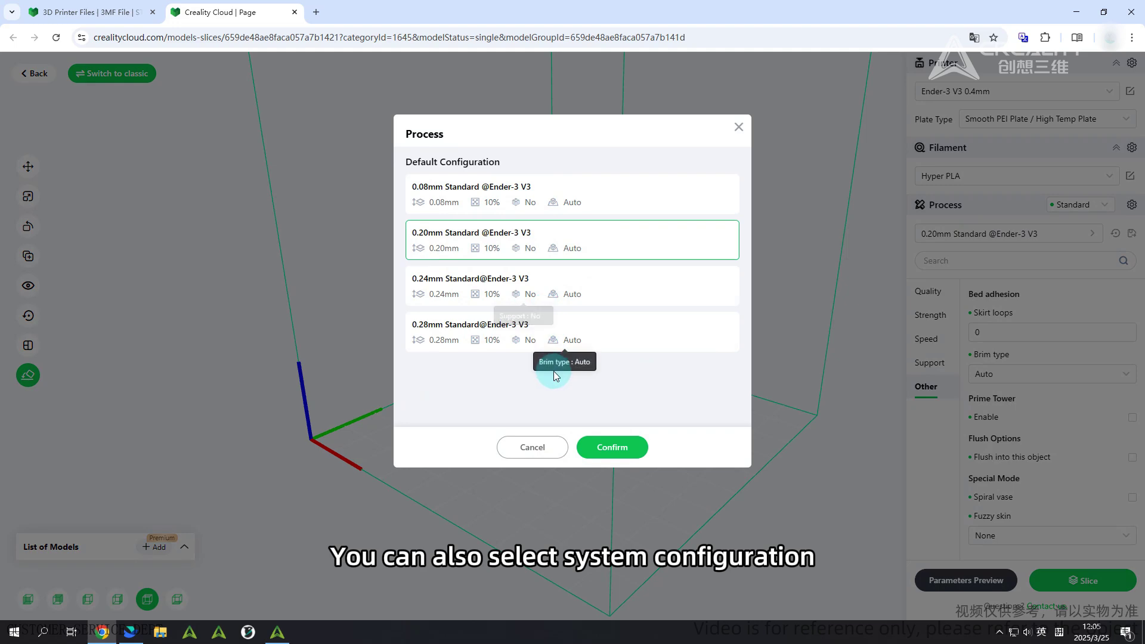
Switch the process settings to Advanced and set Strength wall loops to 3
click(739, 127)
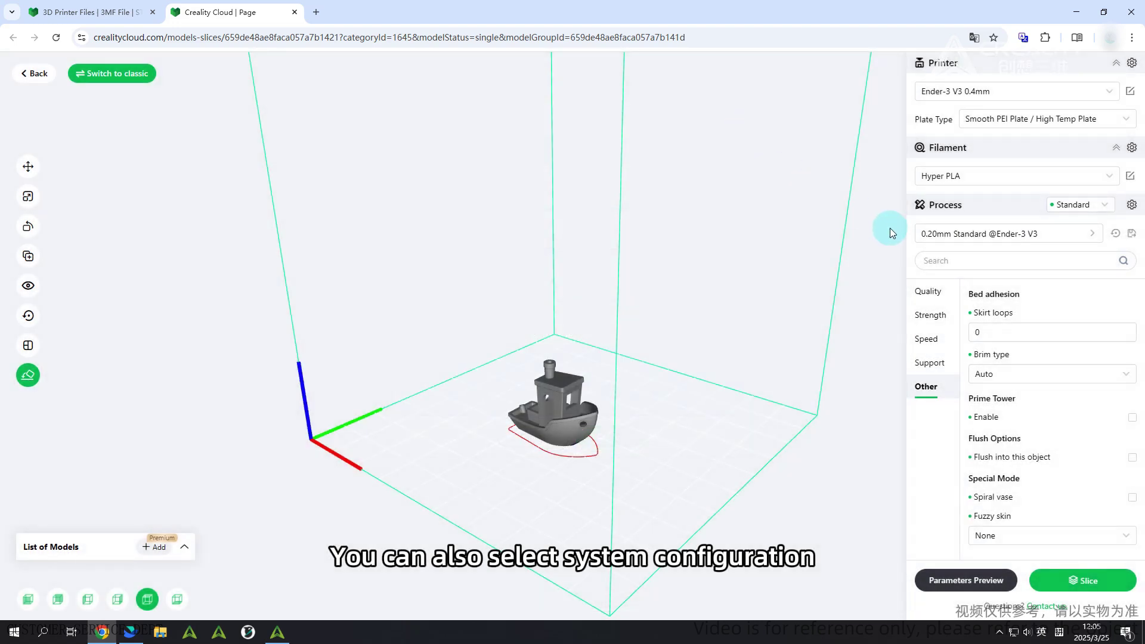
click(1106, 206)
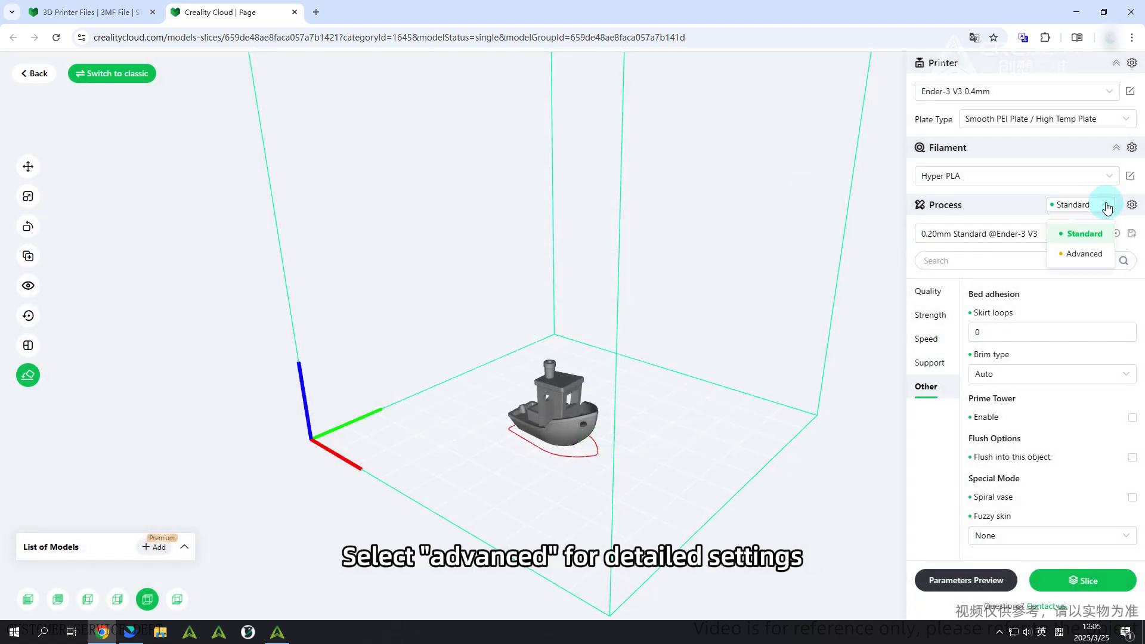
click(1084, 254)
scroll(1029, 403, down, 4)
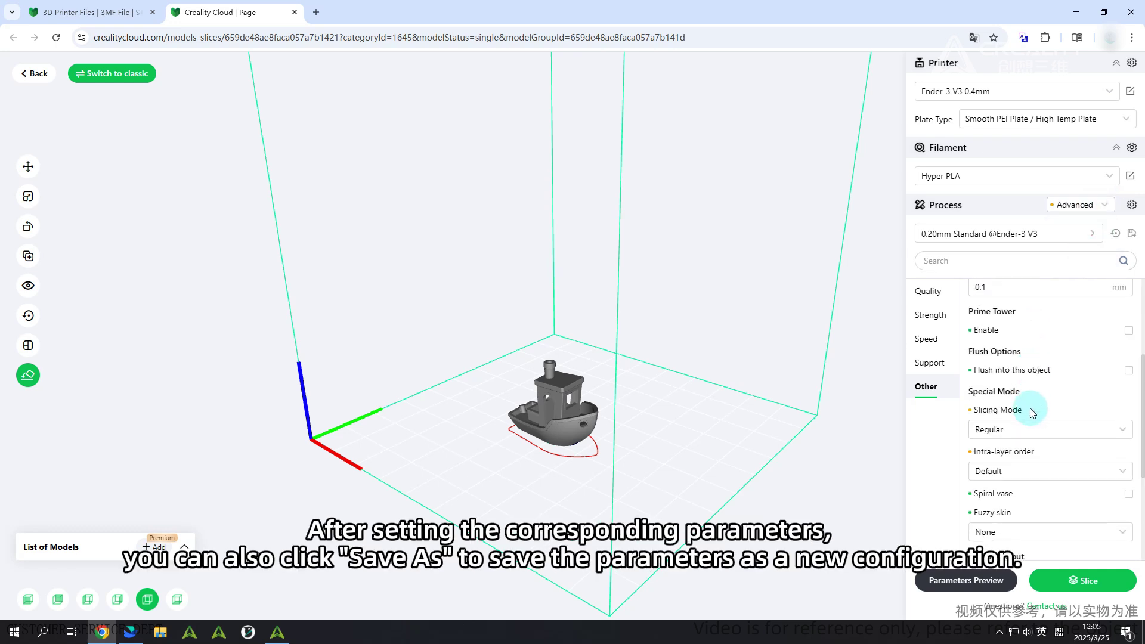
scroll(1029, 408, up, 4)
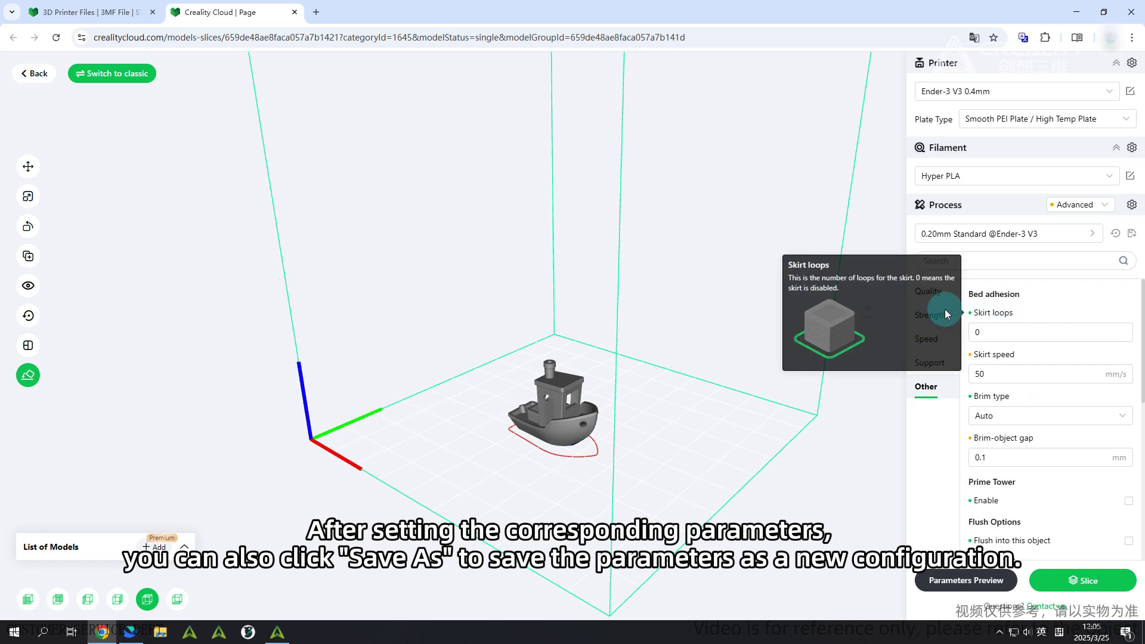
click(849, 219)
click(930, 315)
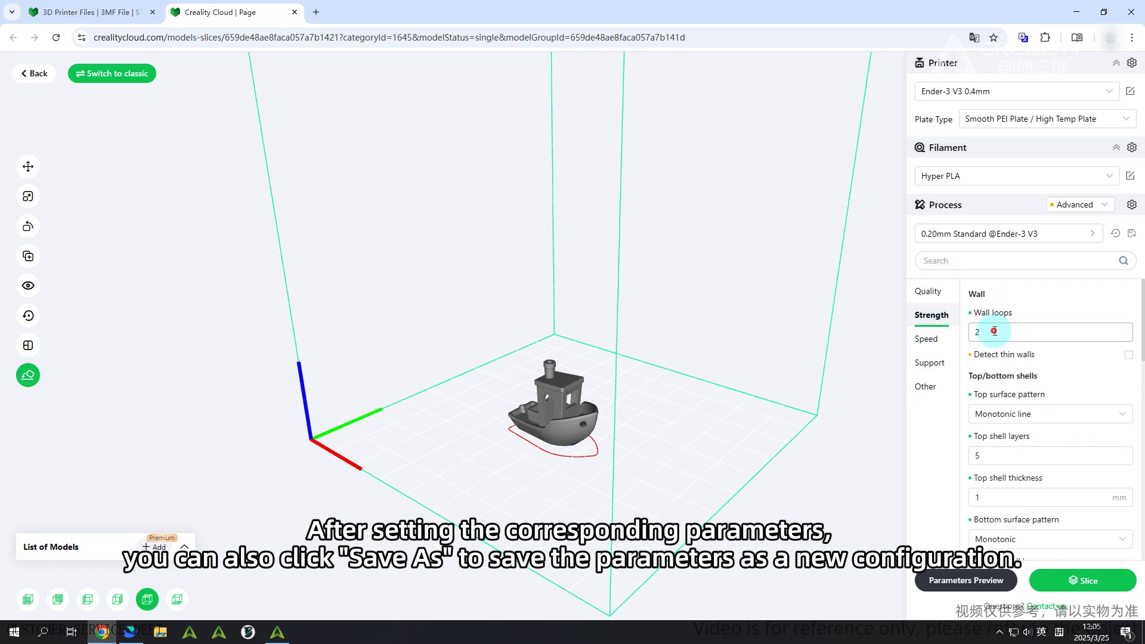
double_click(1016, 336)
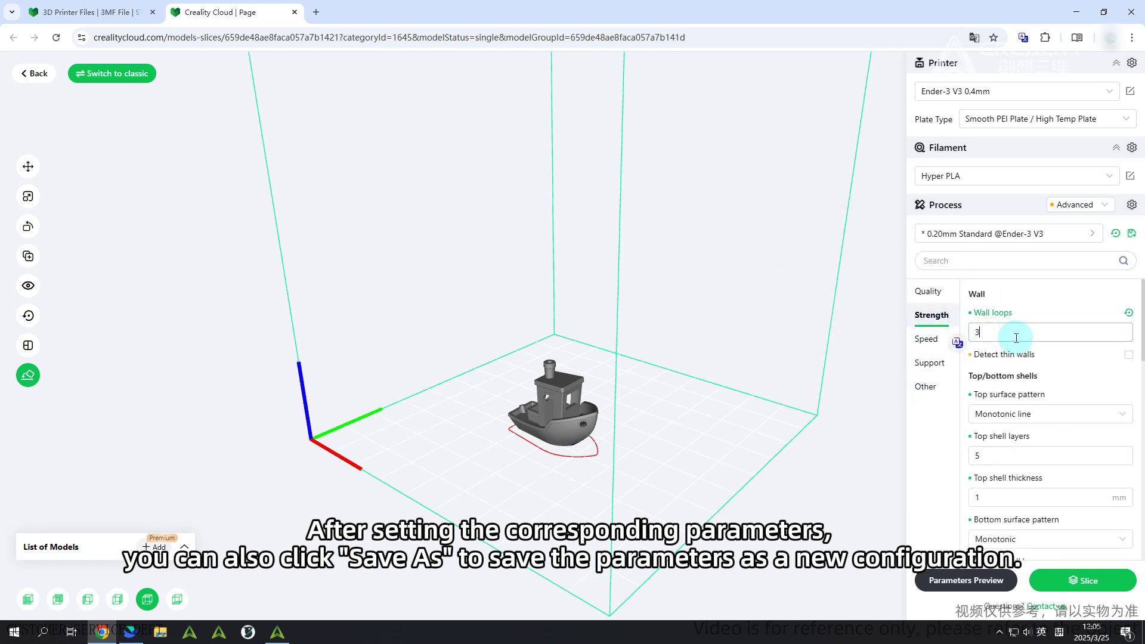
click(1132, 233)
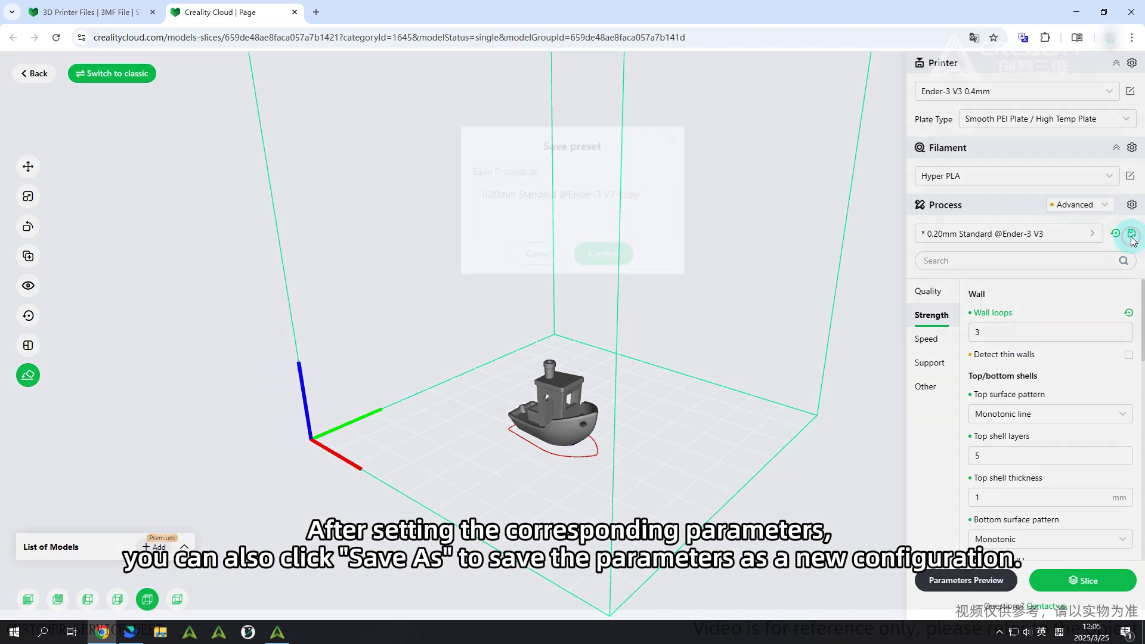
click(621, 206)
drag(620, 206, 652, 203)
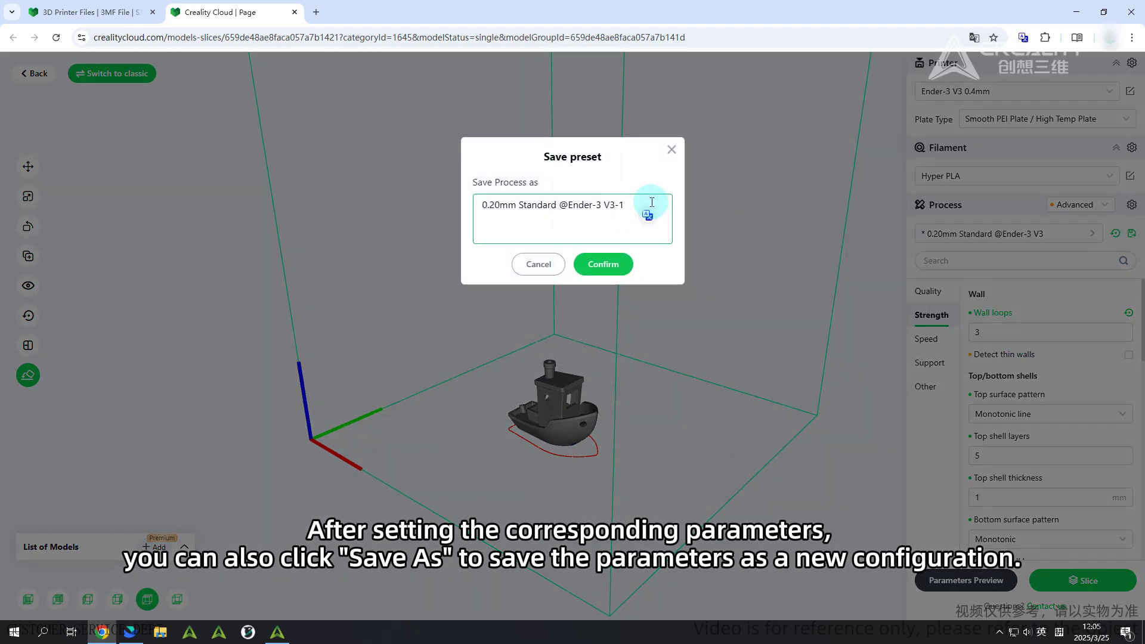
click(603, 264)
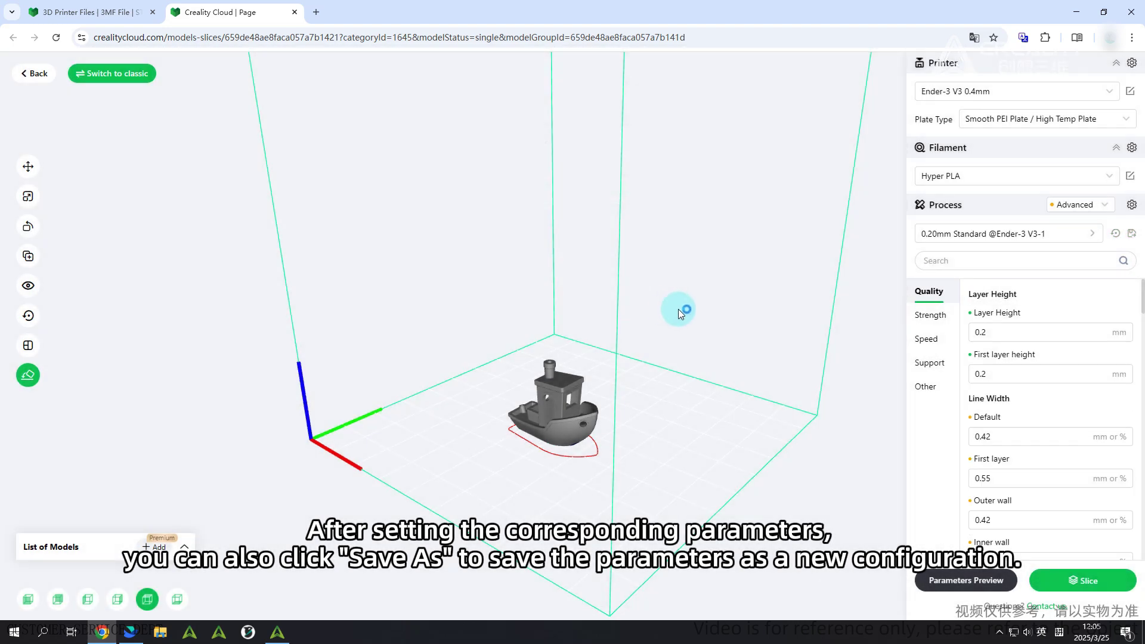
click(949, 239)
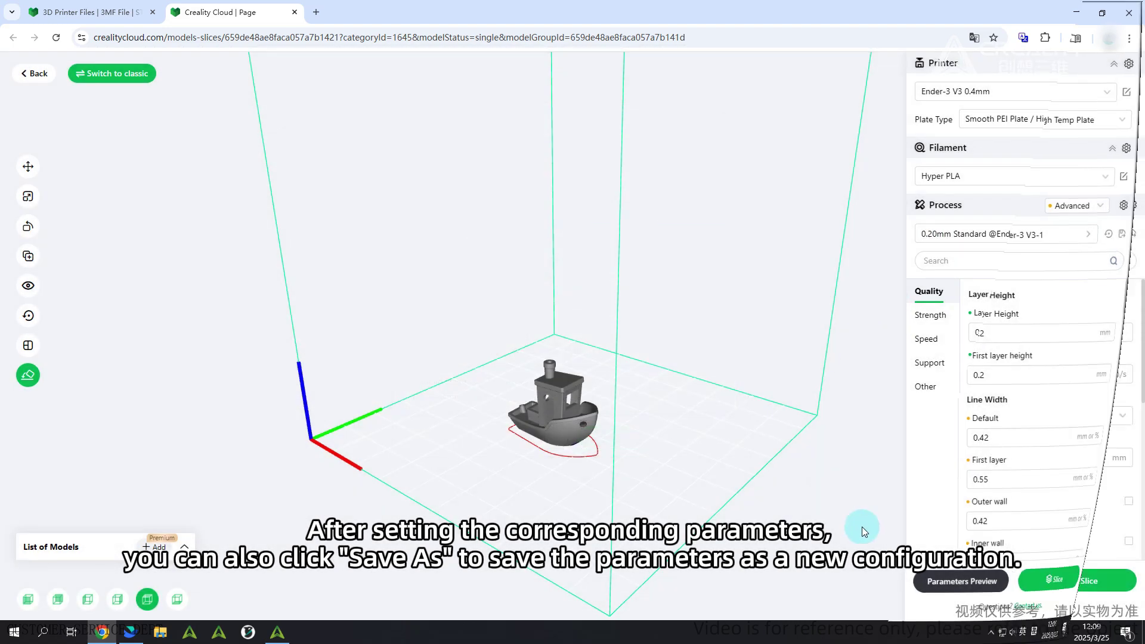
scroll(957, 549, down, 10)
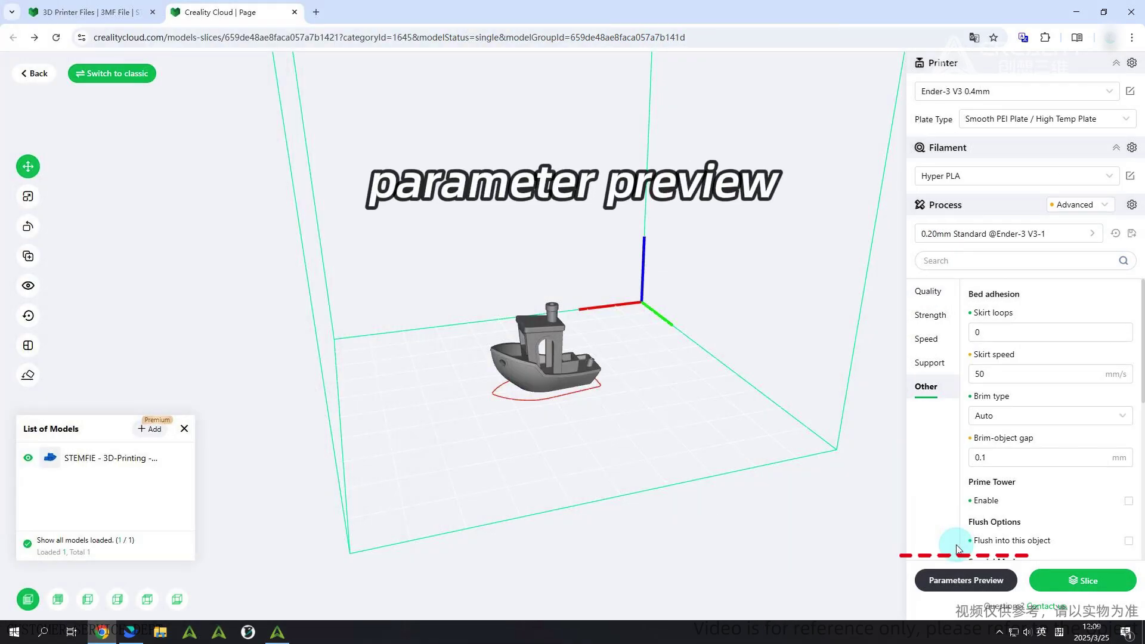
click(966, 587)
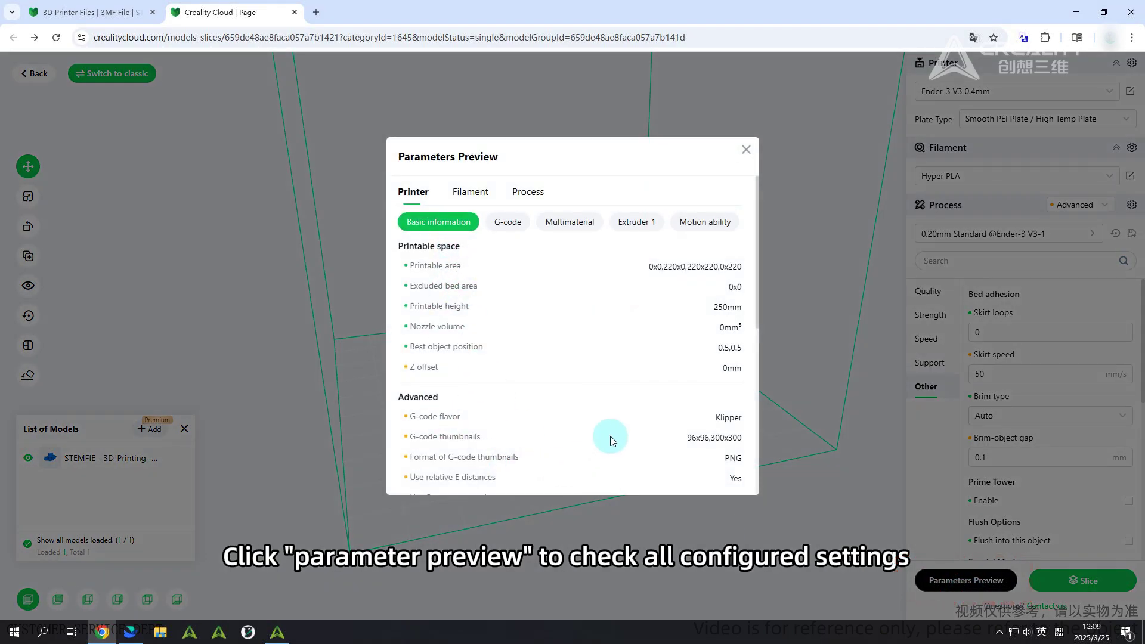
scroll(523, 334, down, 3)
scroll(525, 338, up, 3)
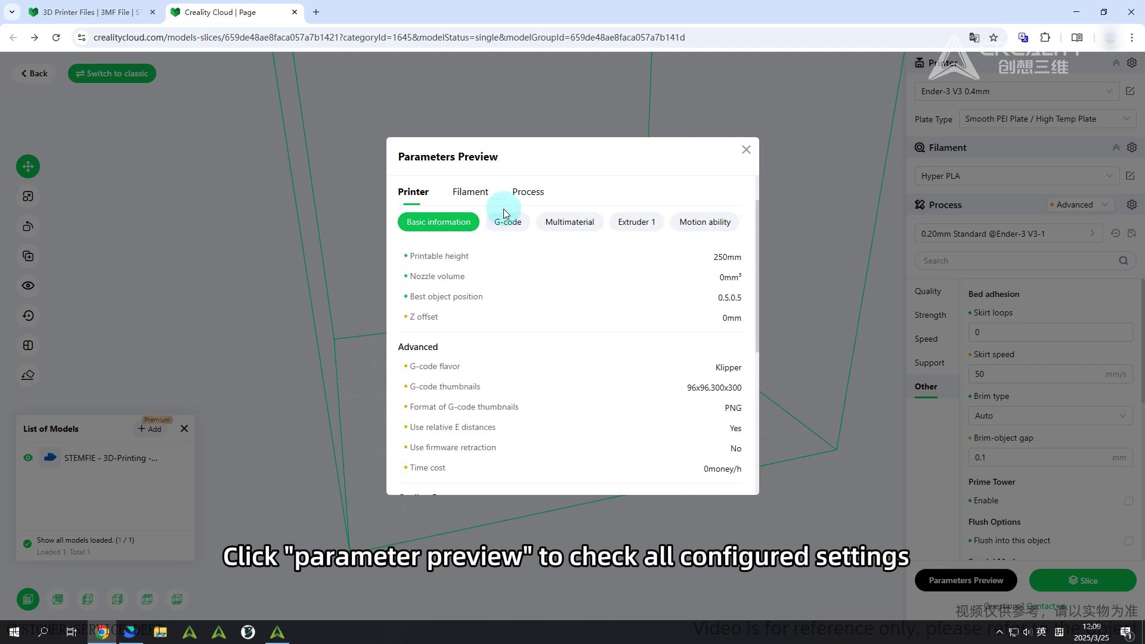
click(508, 221)
click(555, 222)
click(692, 237)
click(471, 192)
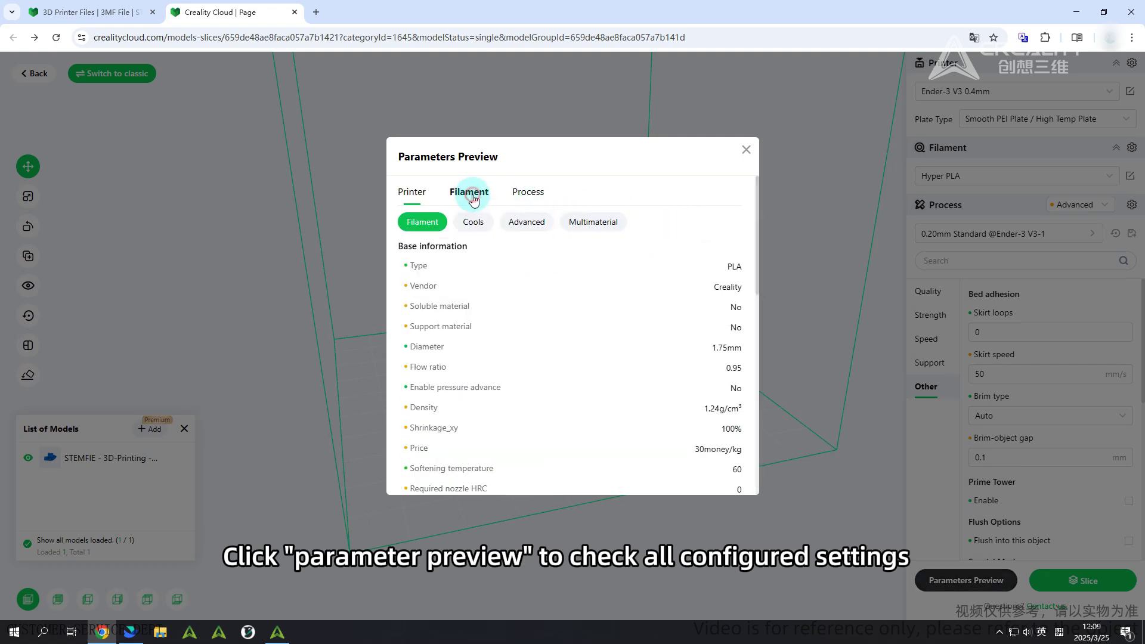
click(536, 192)
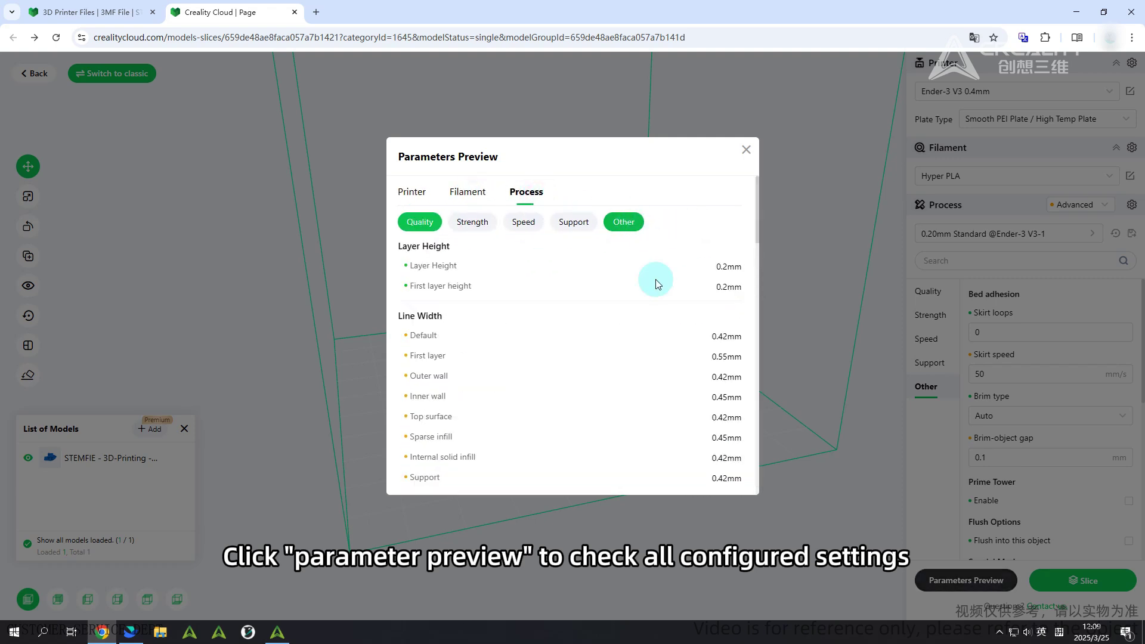
click(745, 150)
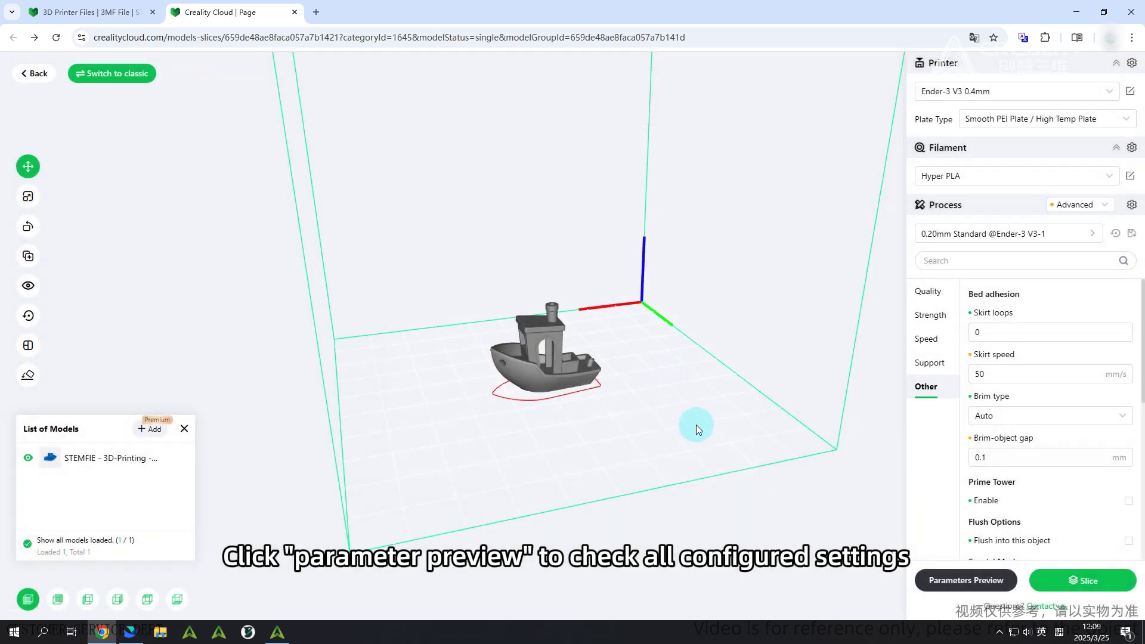
Slice the Benchy, then step through its 241-layer preview from about layer 45 up to the cabin near 215
click(1080, 582)
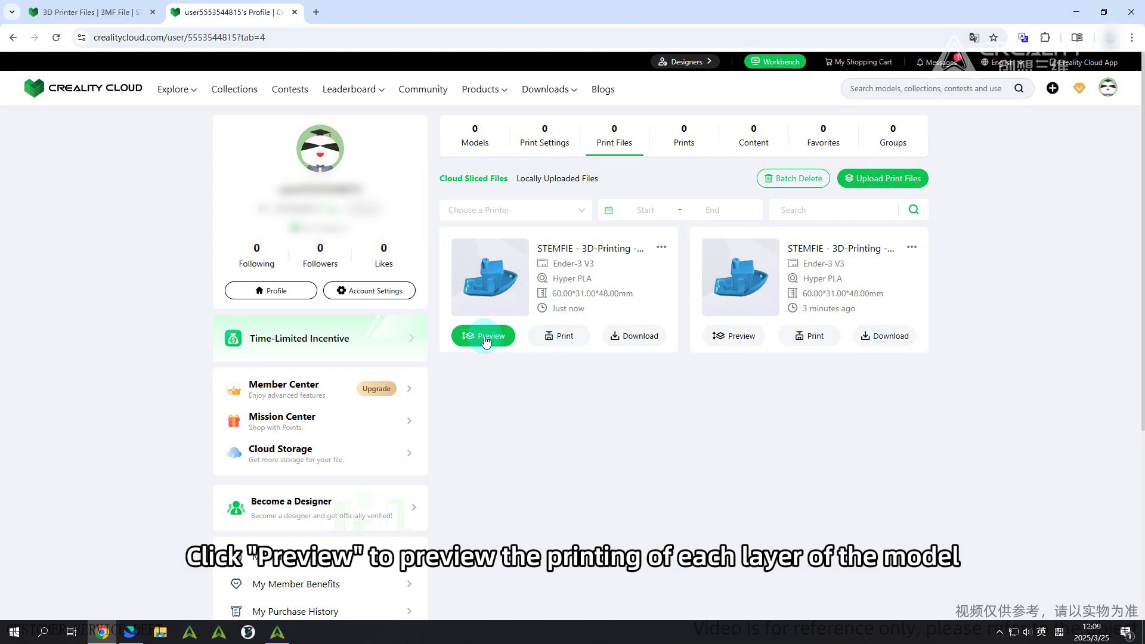
click(484, 339)
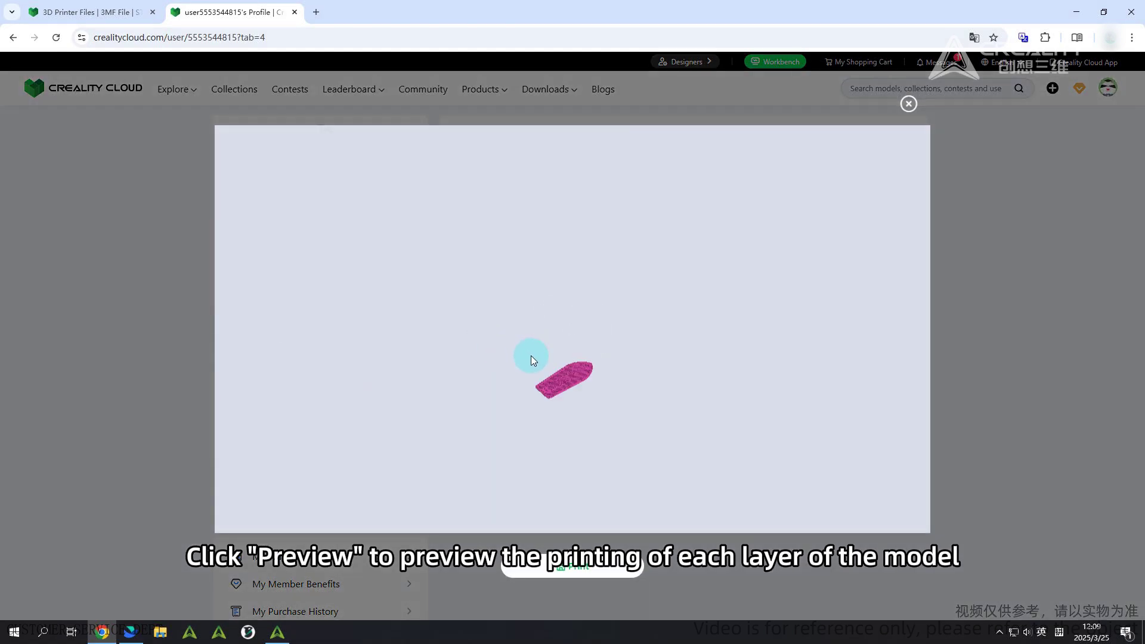
scroll(583, 384, up, 5)
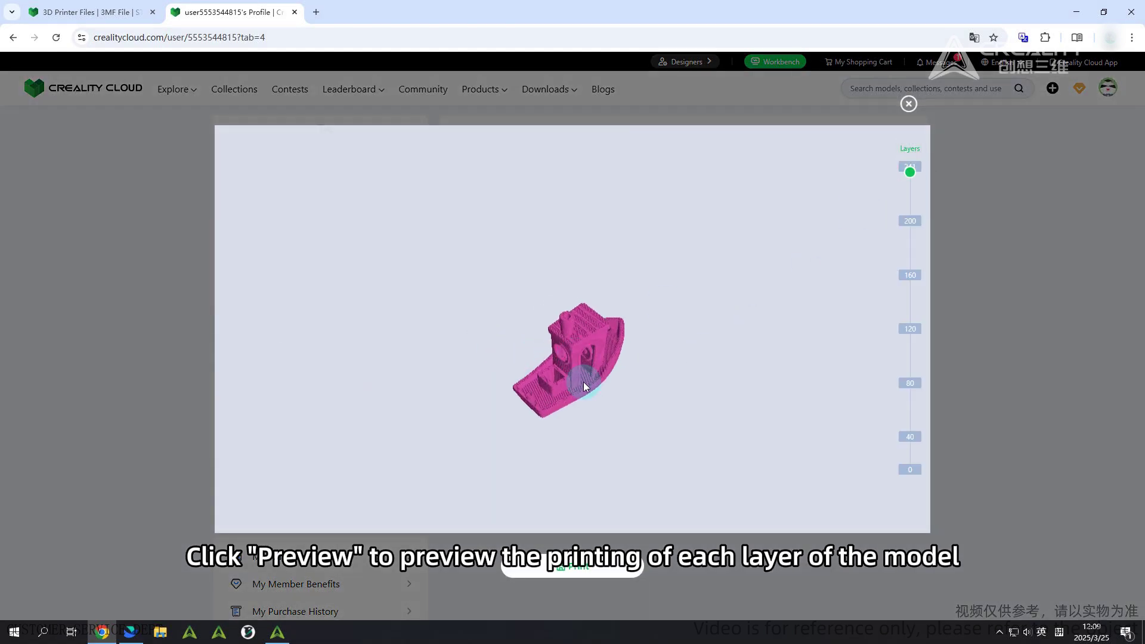
click(910, 222)
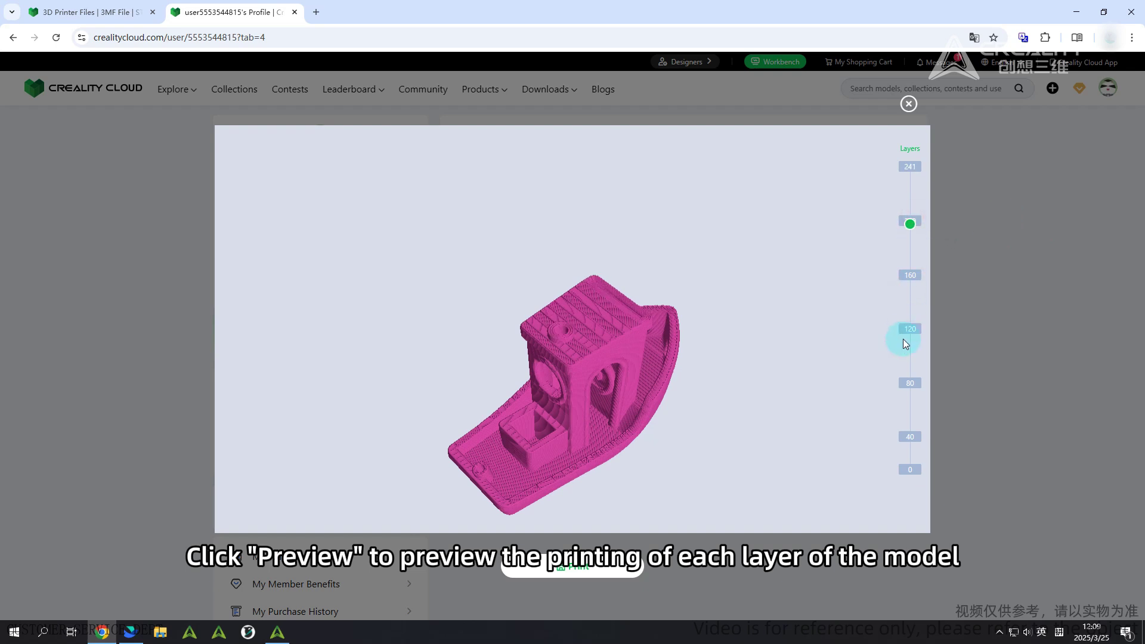
click(906, 439)
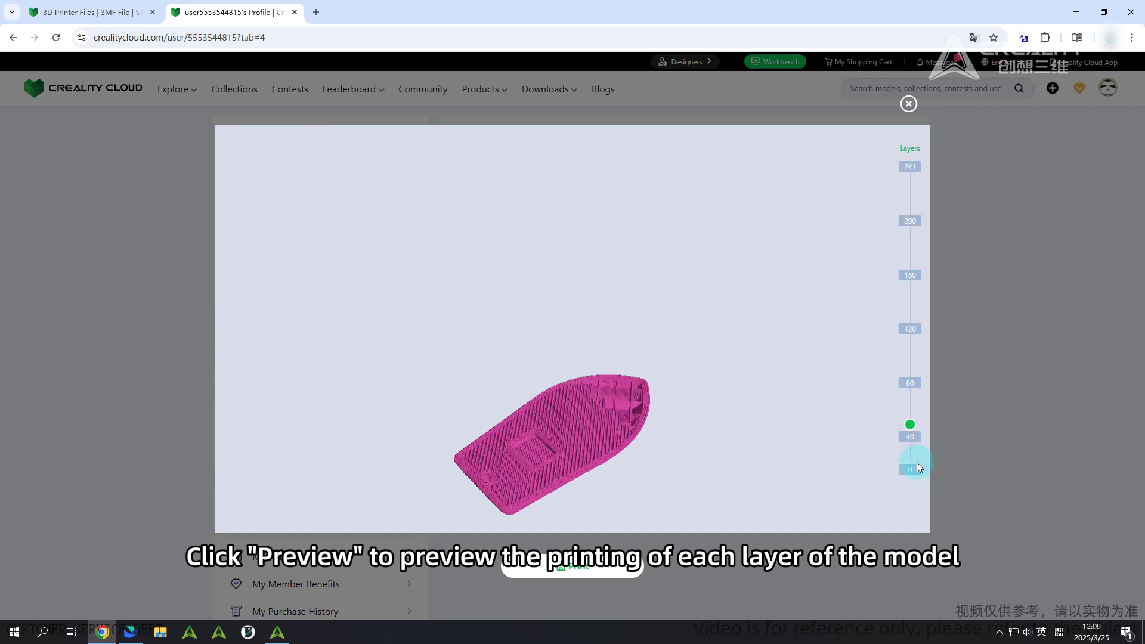
click(908, 273)
drag(910, 273, 910, 195)
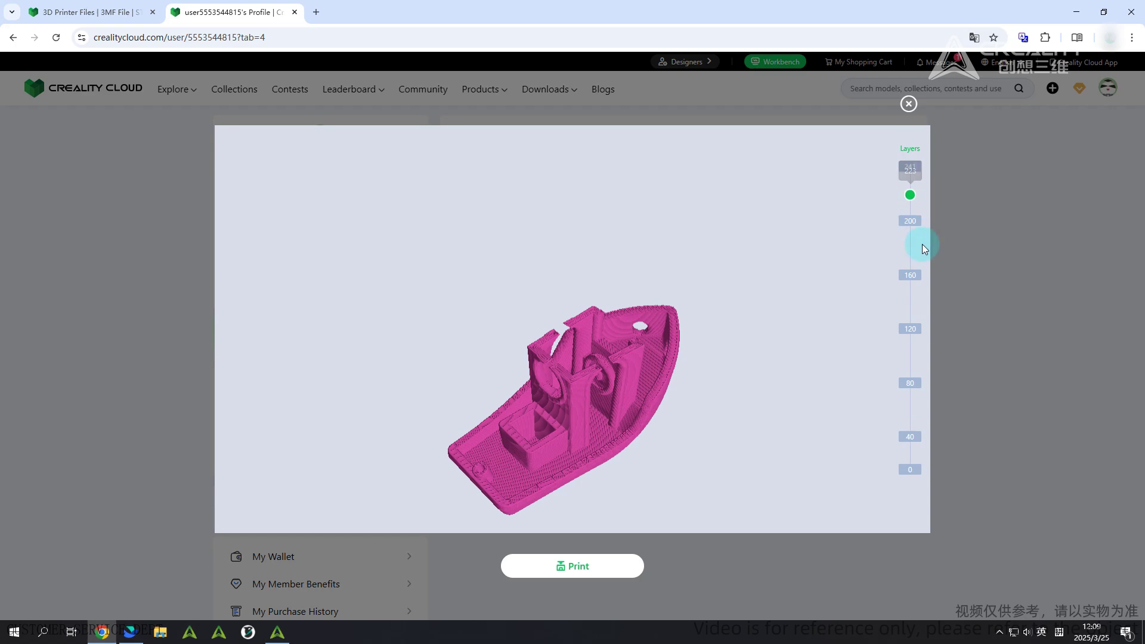
Send the sliced Benchy to the online Ender-3 V3 with print calibration enabled and confirm the cleared plate
click(909, 104)
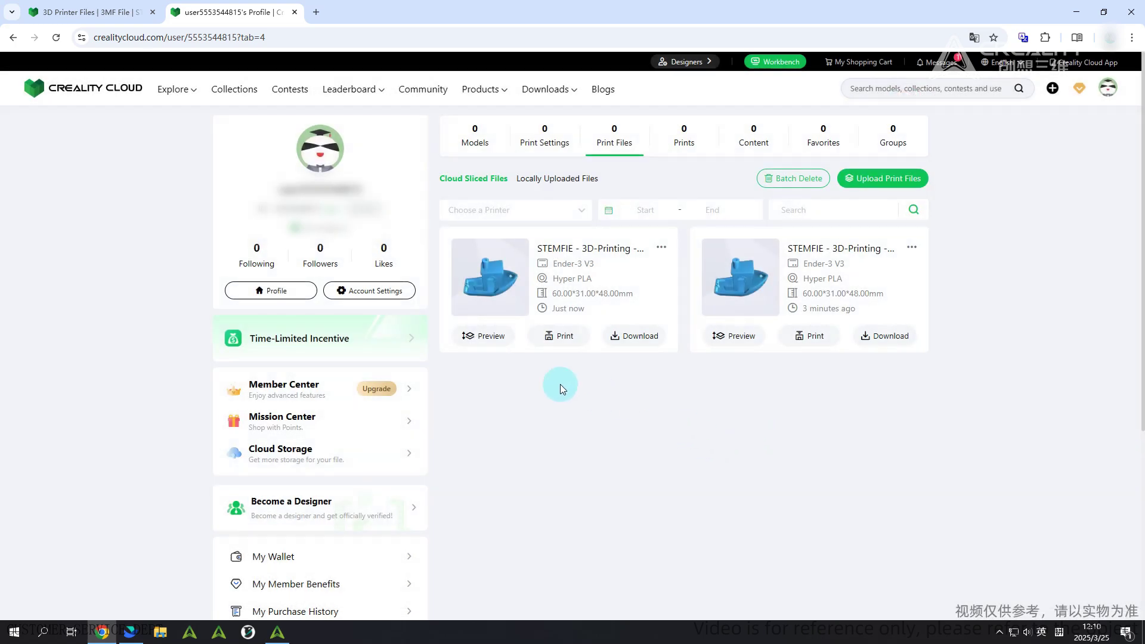
click(562, 338)
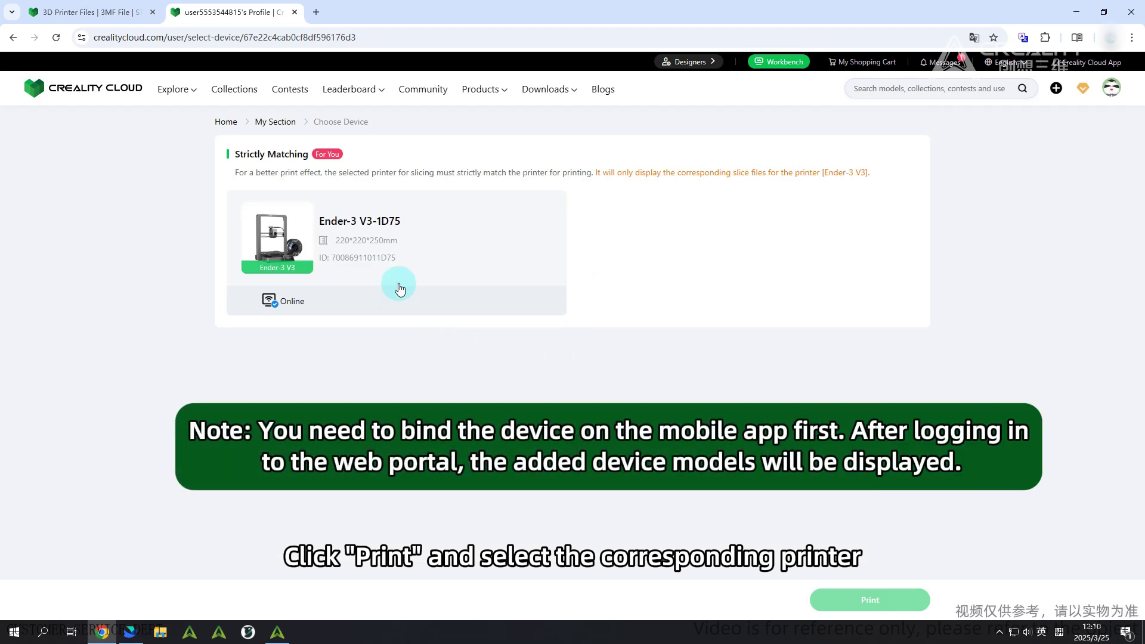
click(409, 264)
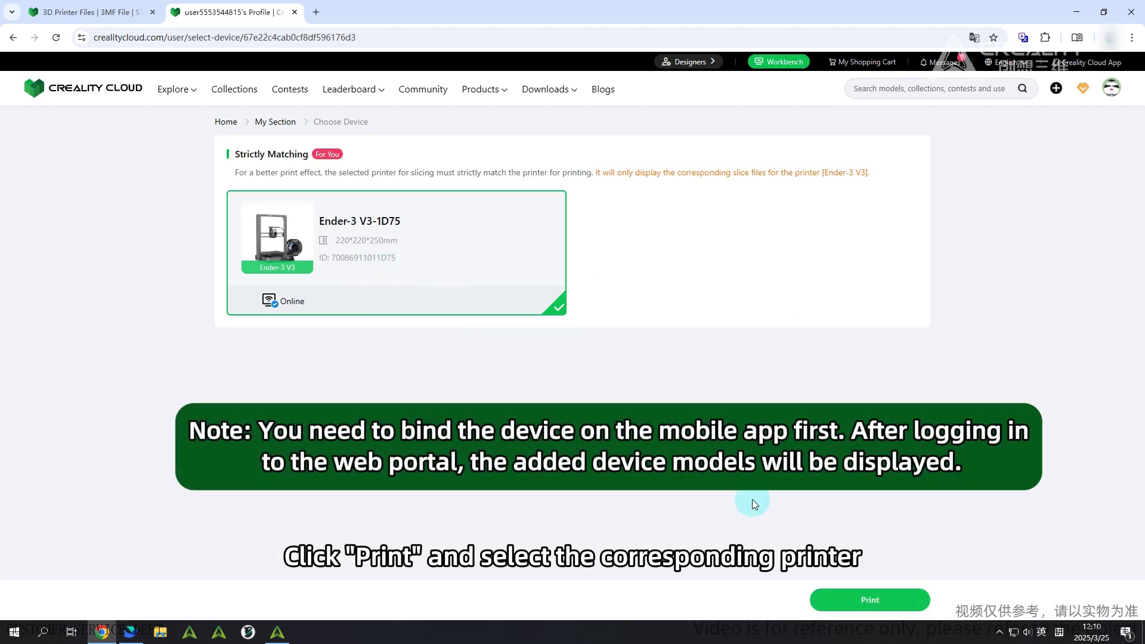
click(844, 602)
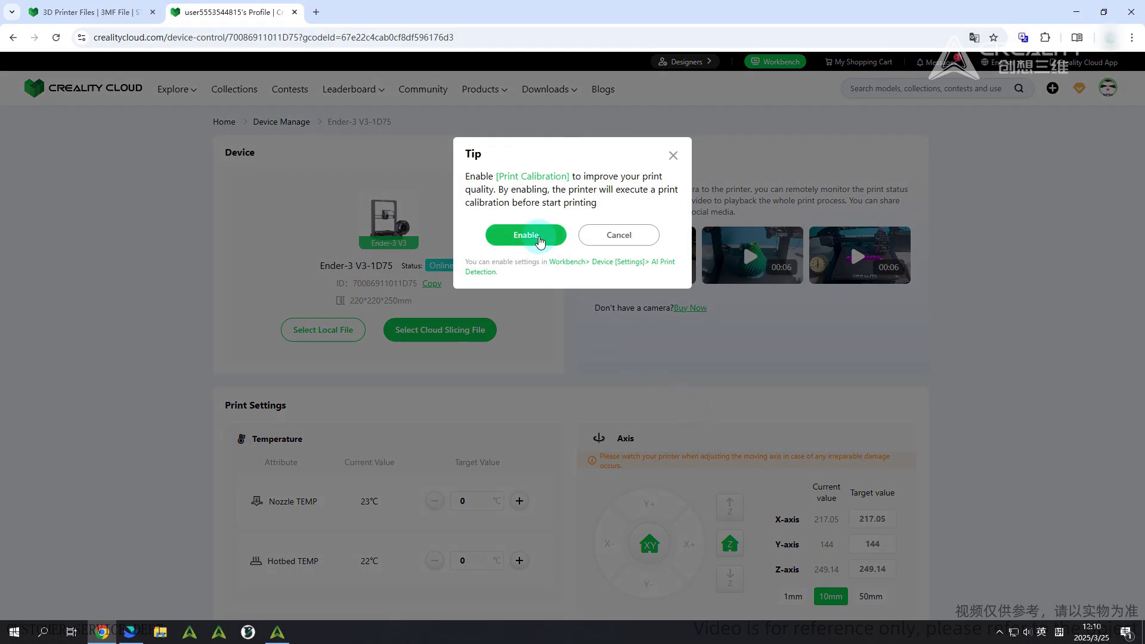
click(557, 242)
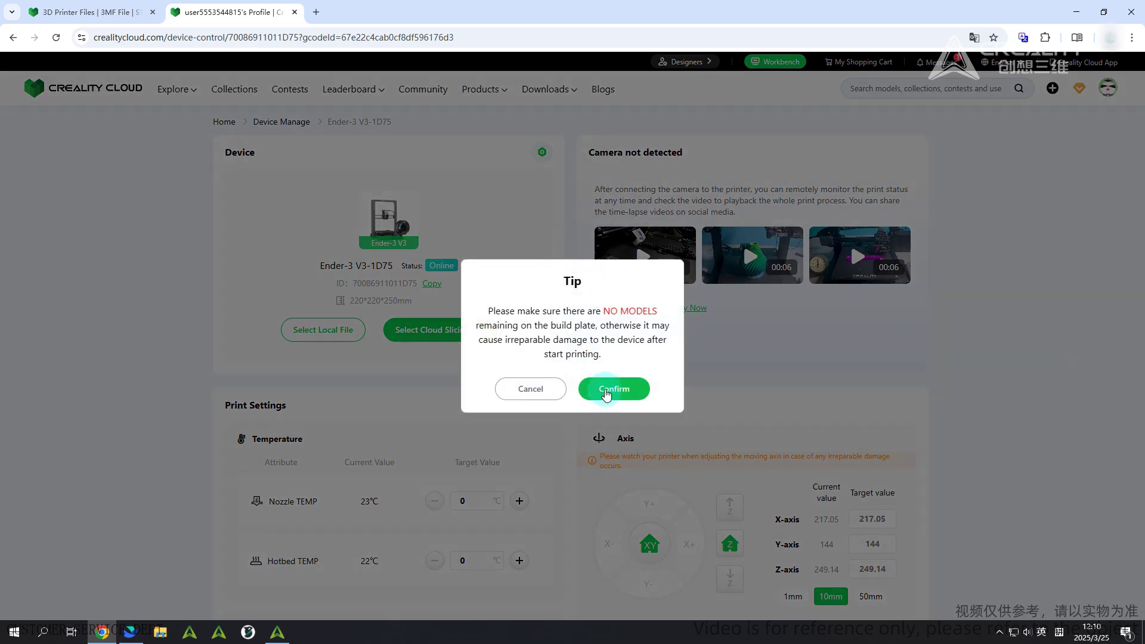
click(606, 391)
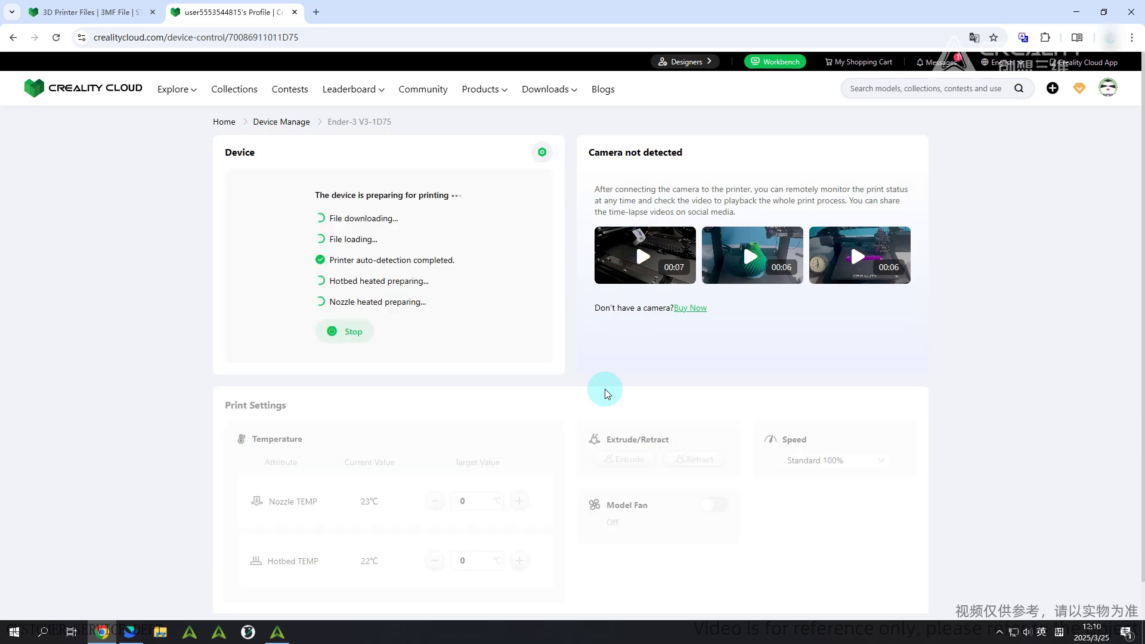